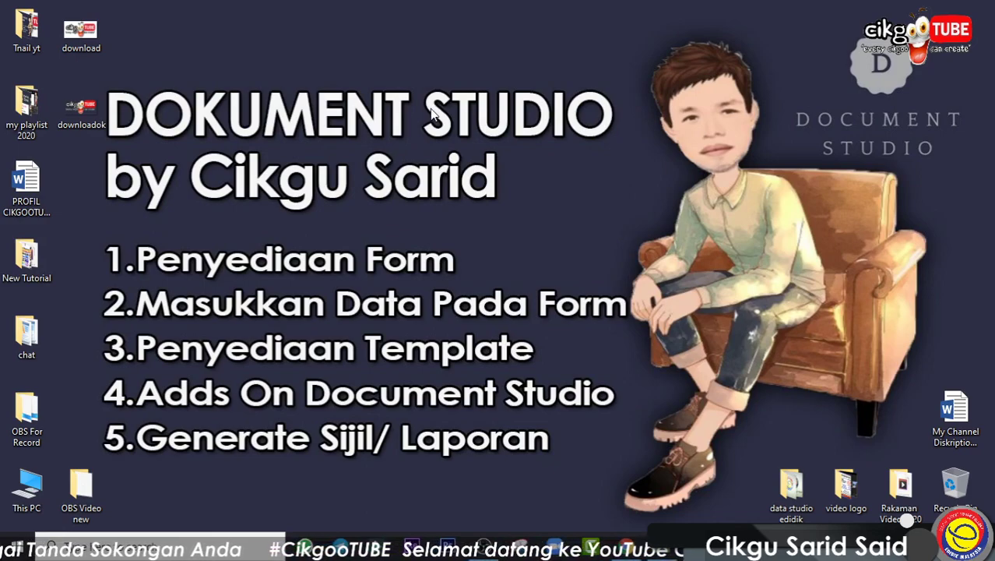
Step: Launch Chrome and go to Google Drive's My Drive page through the Google apps grid
drag(643, 167, 118, 70)
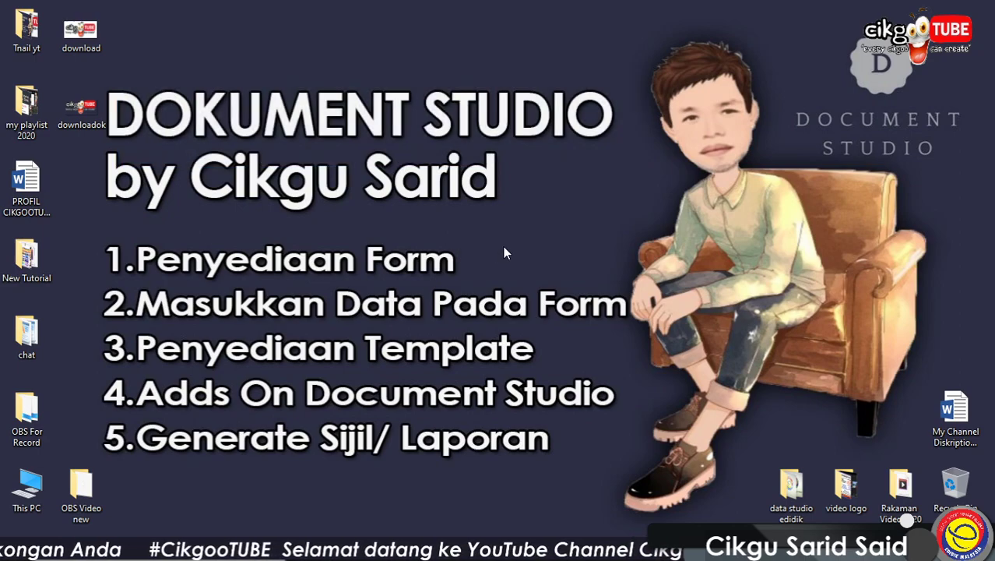
drag(484, 249, 125, 284)
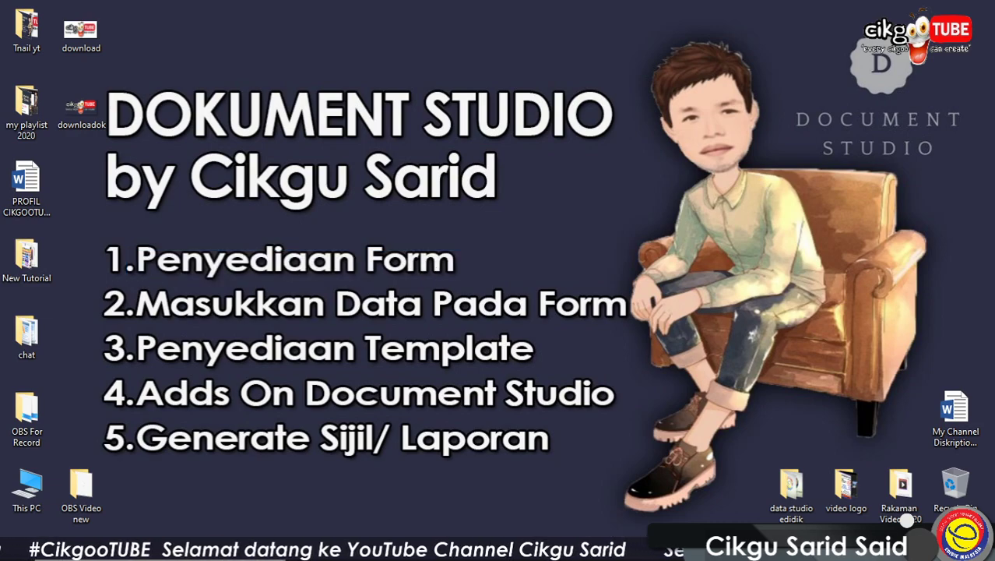
click(626, 548)
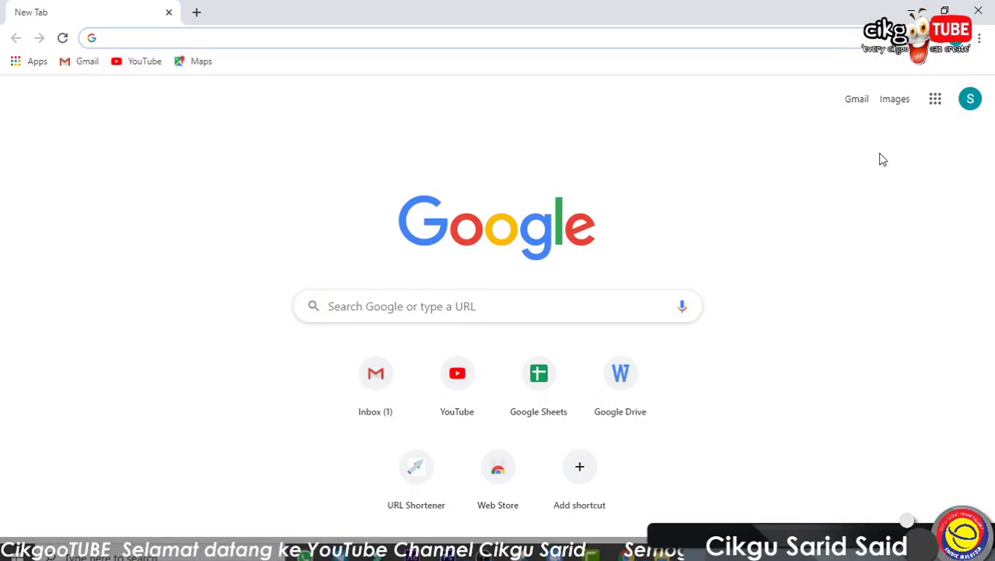
click(934, 109)
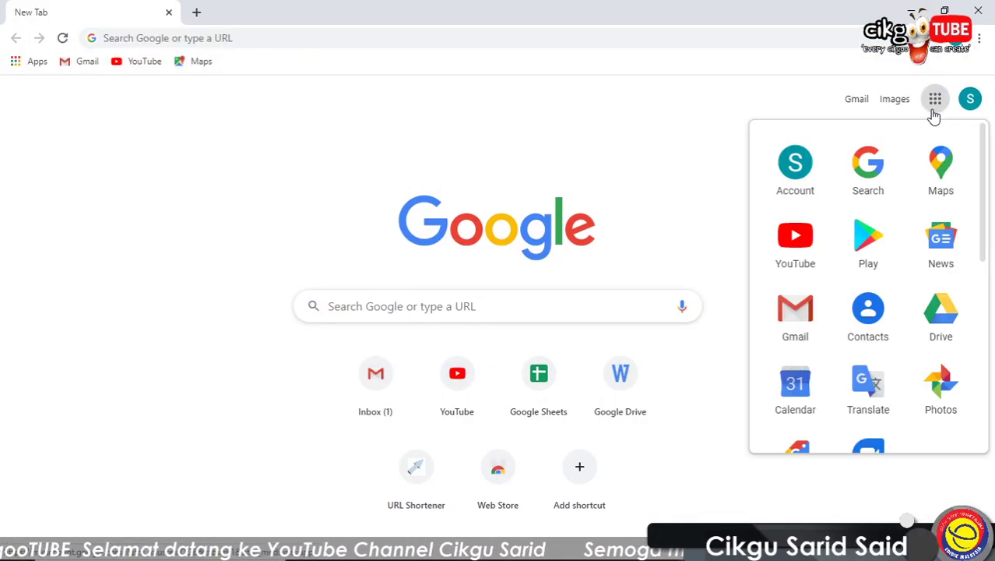
click(947, 323)
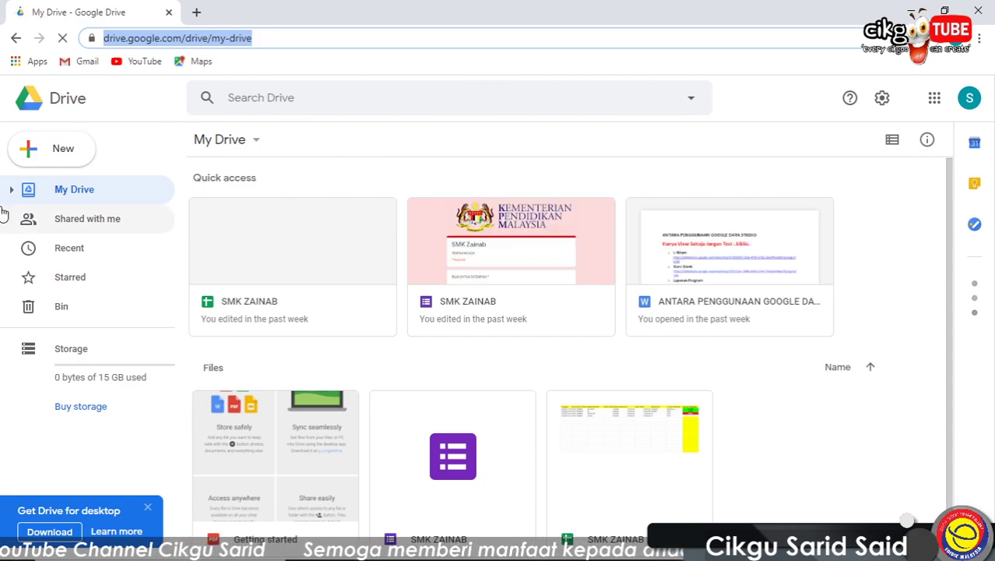
Step: Create a blank Google Form from Drive's New > More menu
click(60, 152)
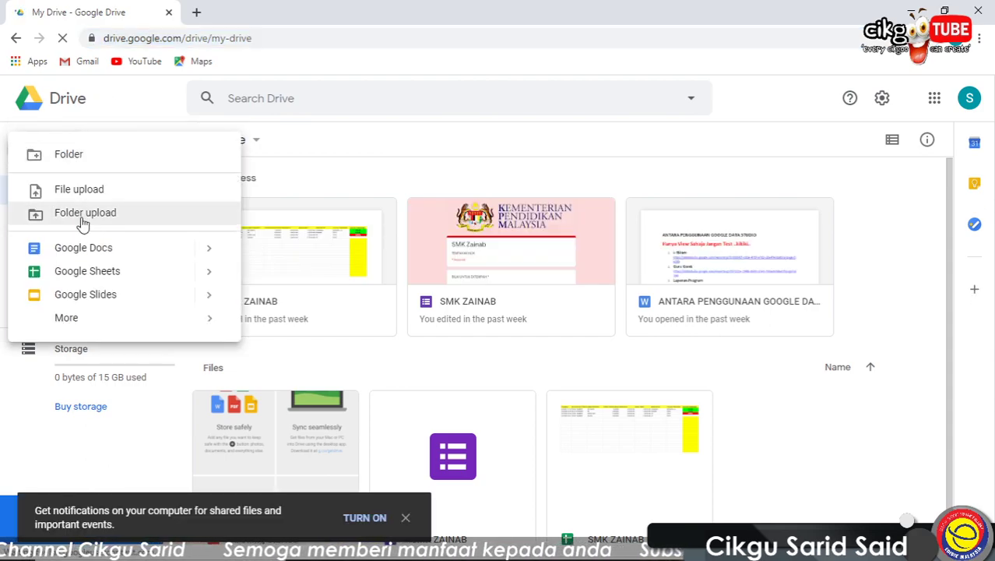
click(122, 316)
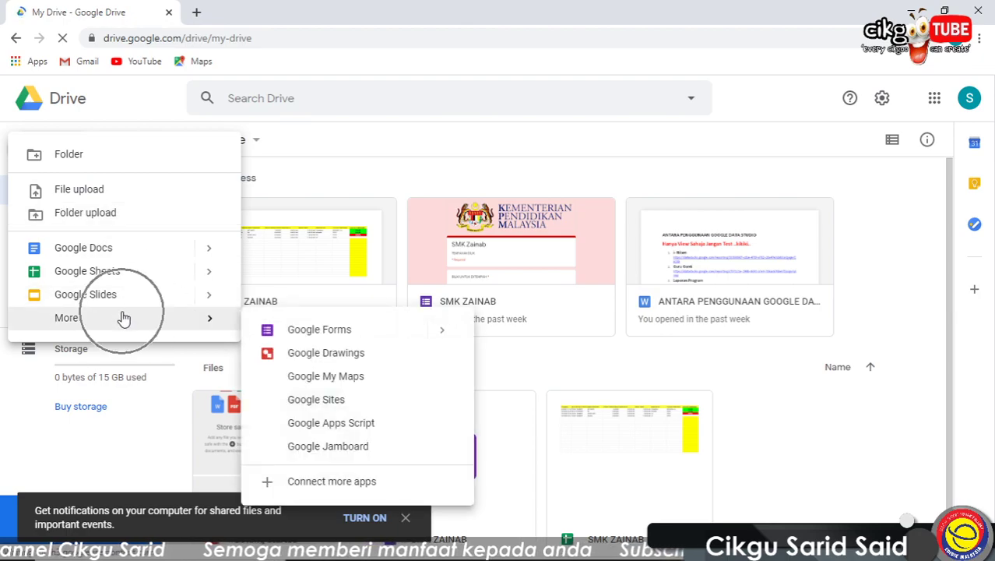
click(302, 339)
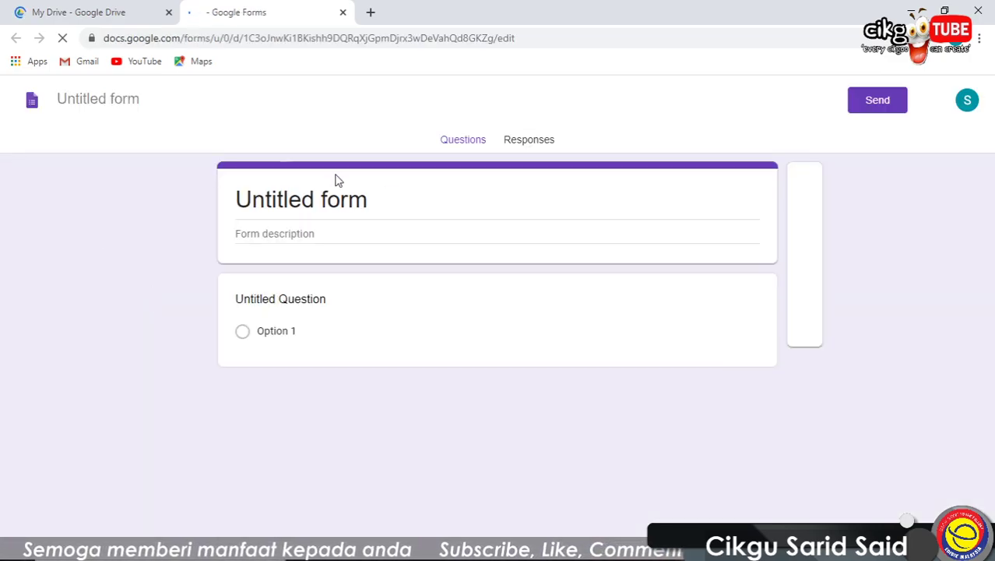
Step: Title the form 'BENGKEL ONLINE', fixing a typo, and enter 'PENDAFTARAN' as the description
drag(381, 200, 226, 206)
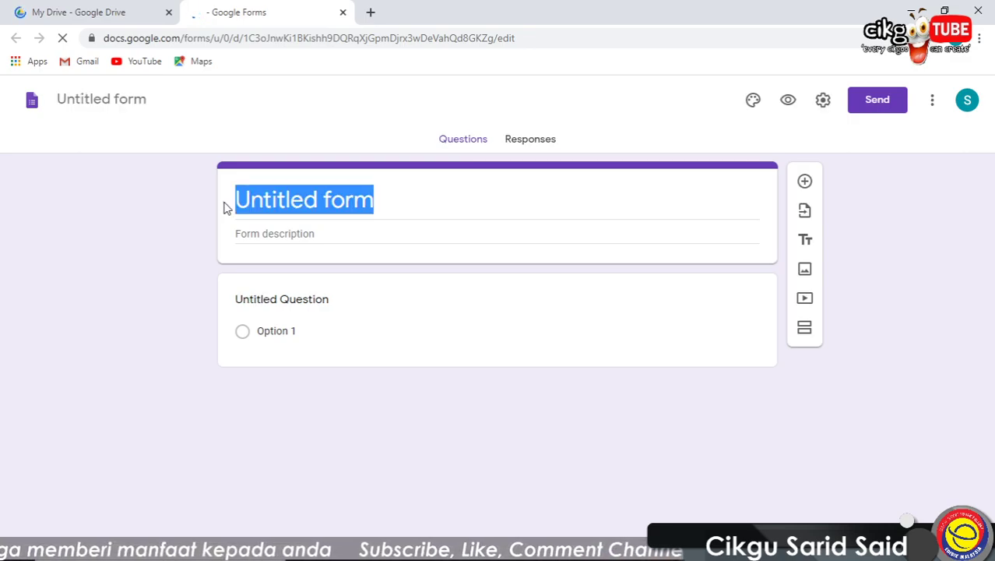
text(KEHADIR)
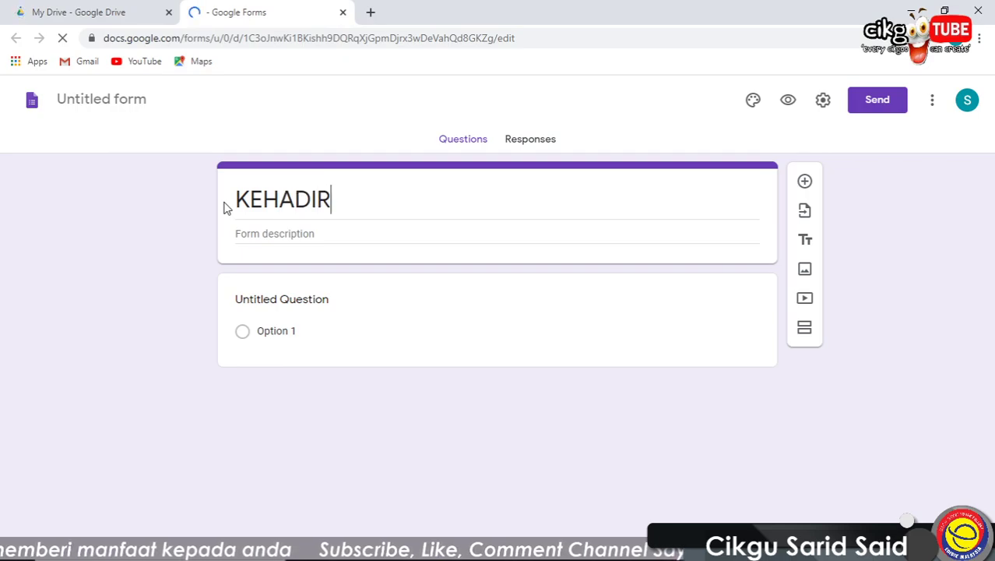
text(AN BENG)
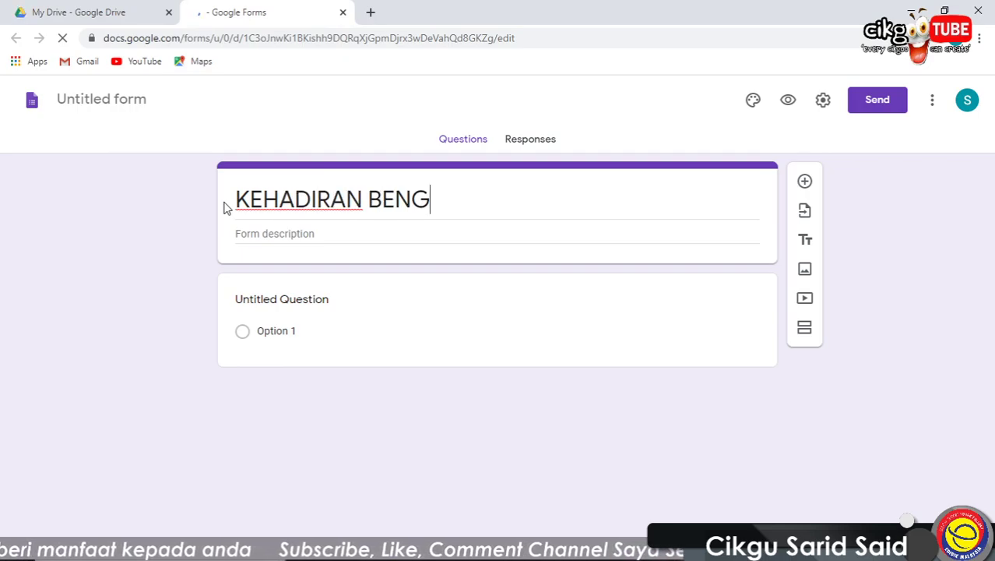
text(KEL ON)
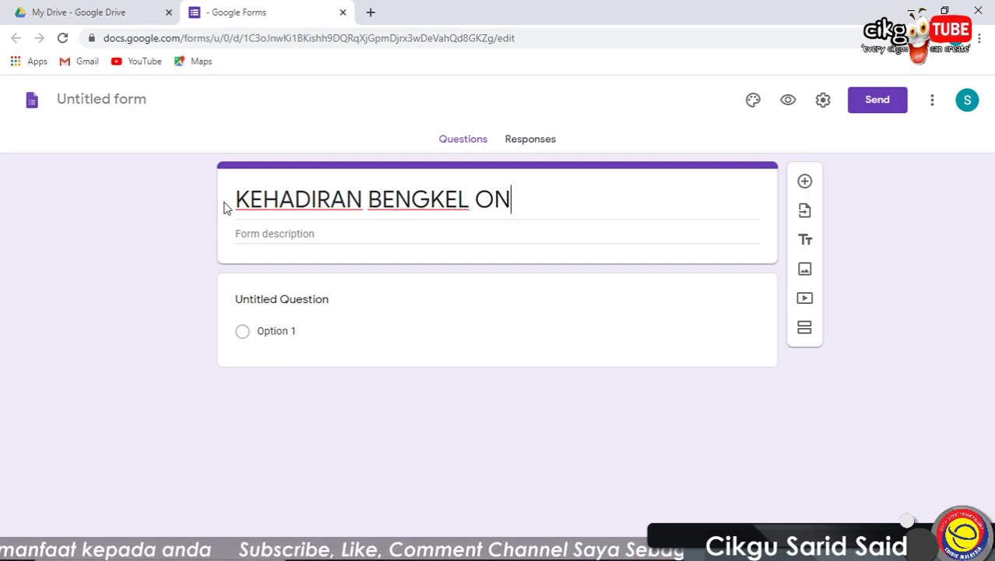
text(LINE)
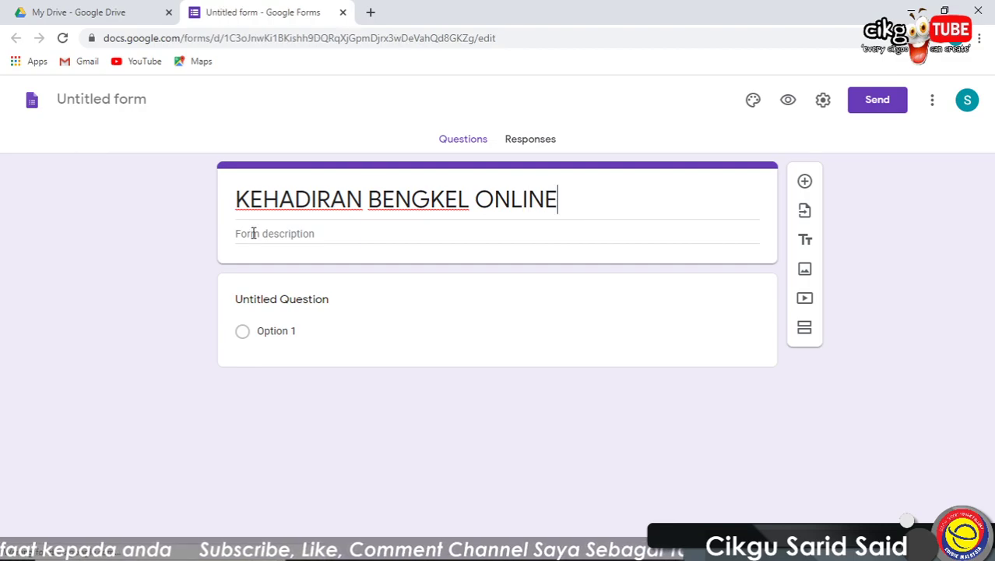
click(254, 235)
click(290, 200)
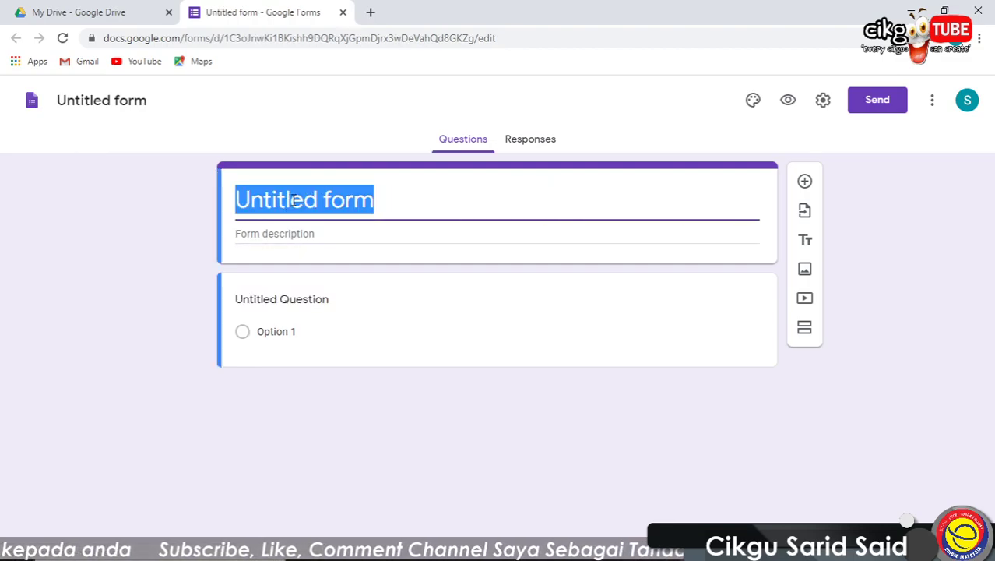
text(BEN)
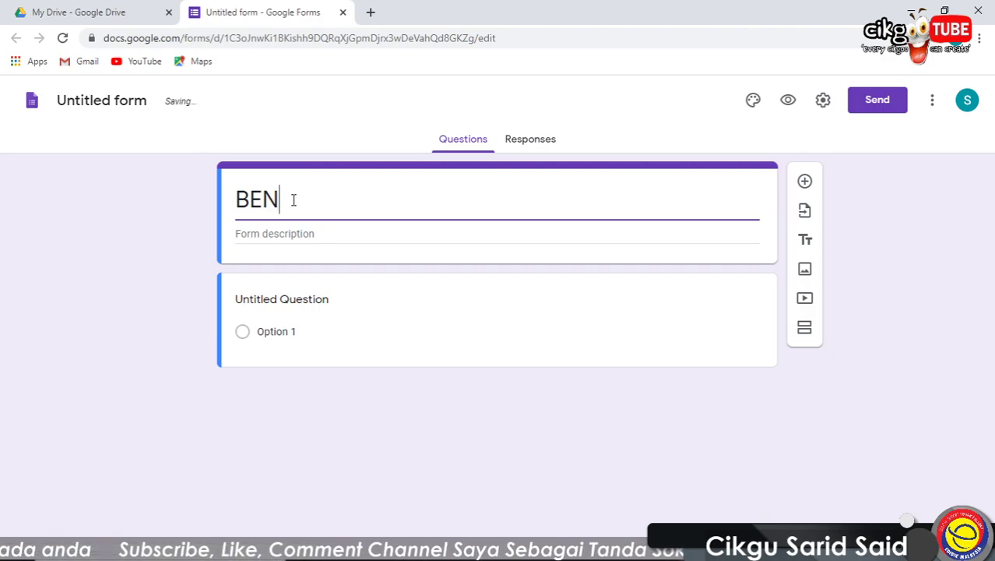
text(GKEL )
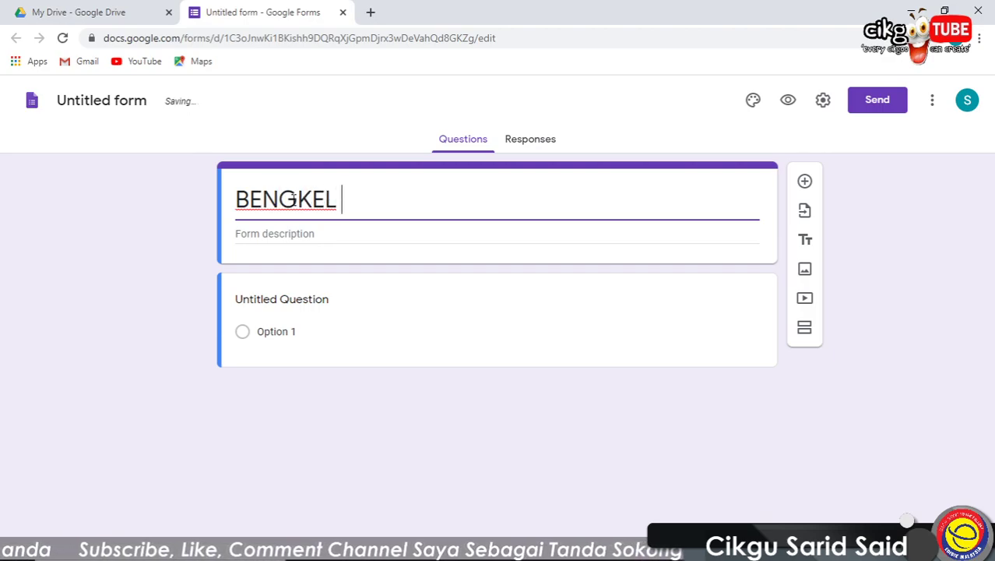
text(ONLIEN)
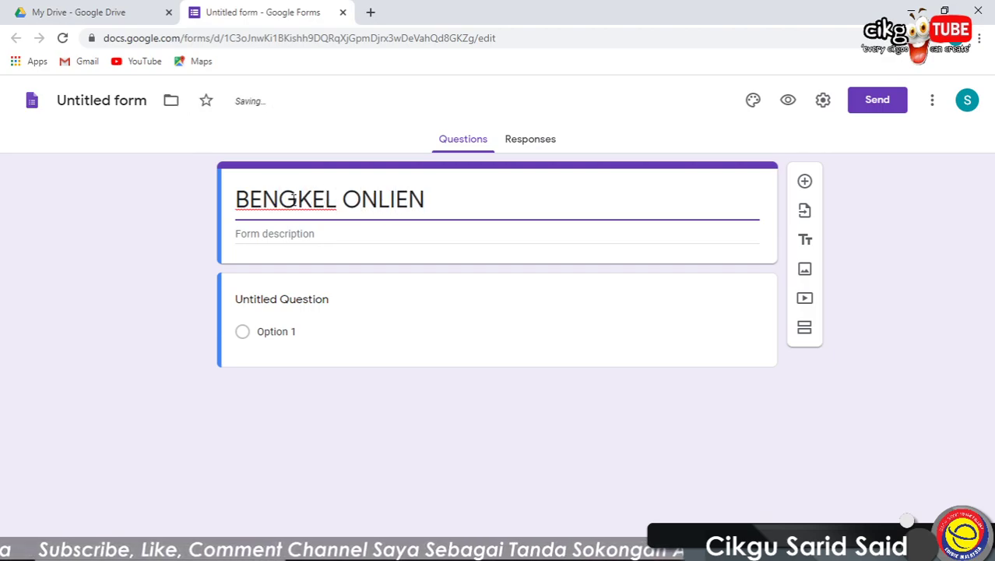
key(BackSpace)
key(BackSpace)
text(I)
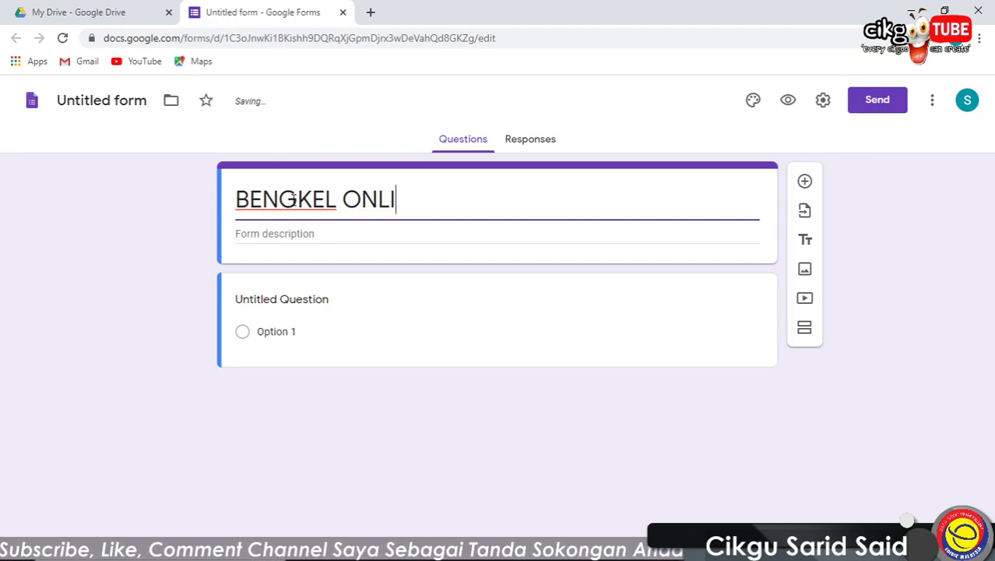
text(NE)
click(307, 237)
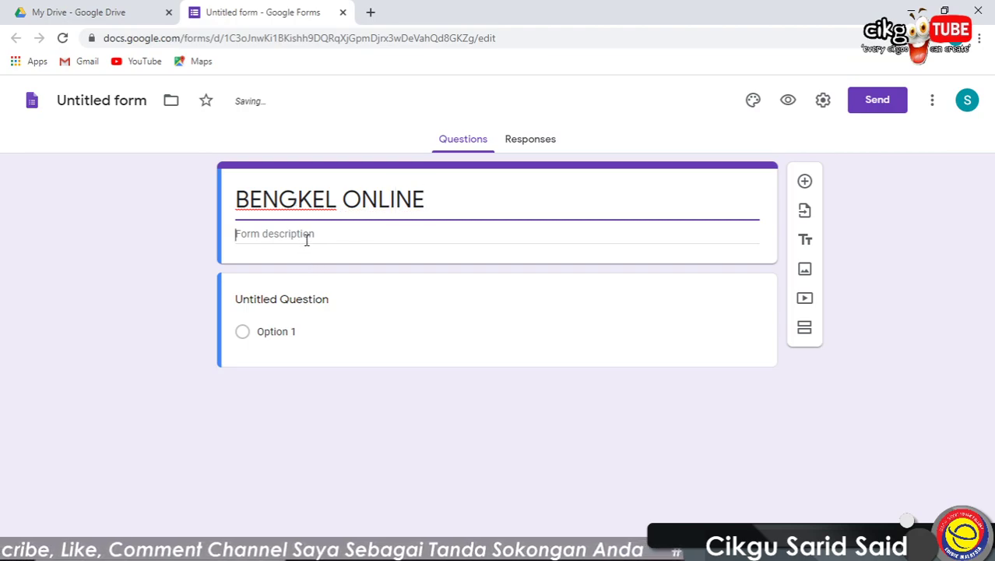
text(PEN)
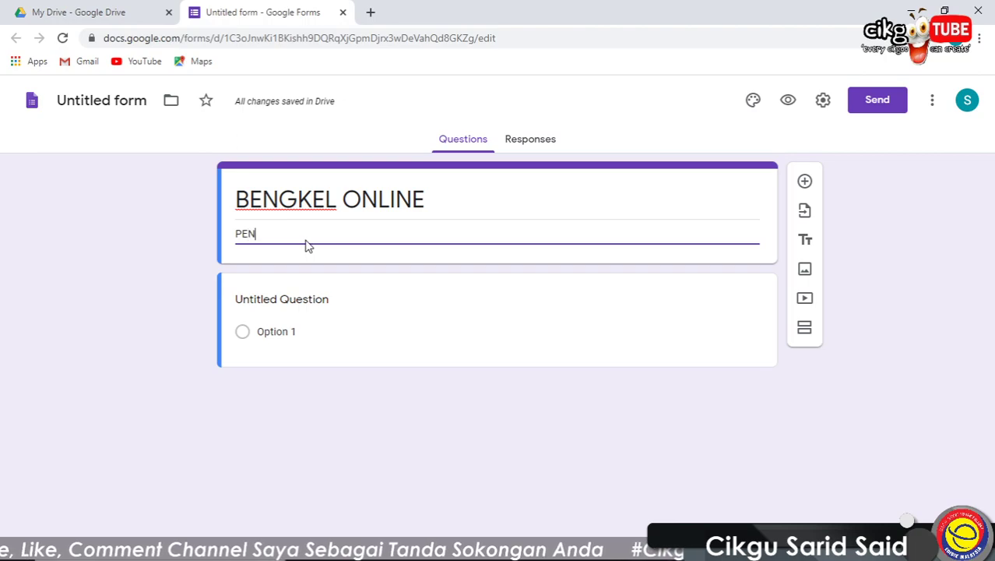
text(DAFTARAN SIJIL)
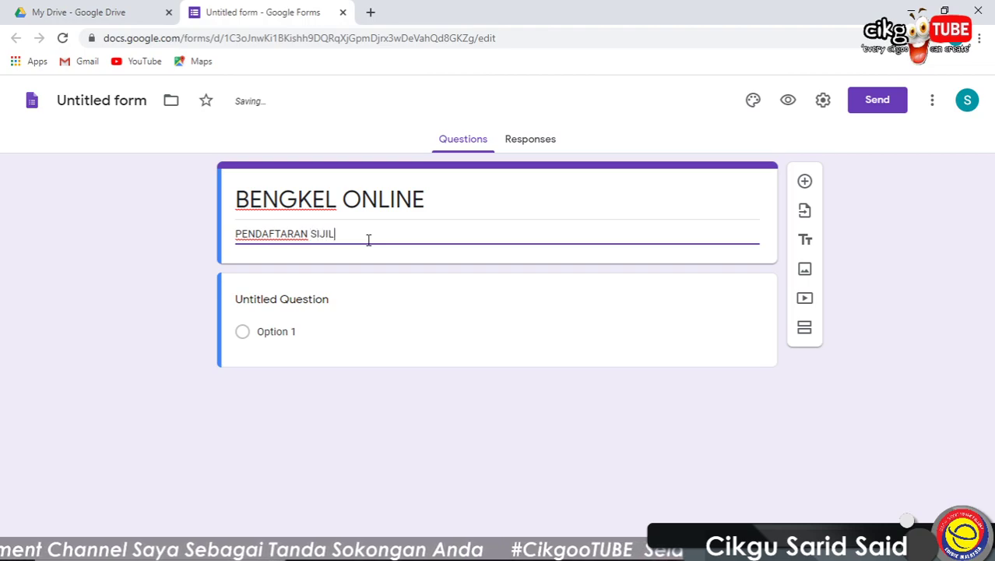
Step: Make the first question a required short-answer 'NAMA PESERTA' and name the file BENGKEL ONLINE
click(329, 302)
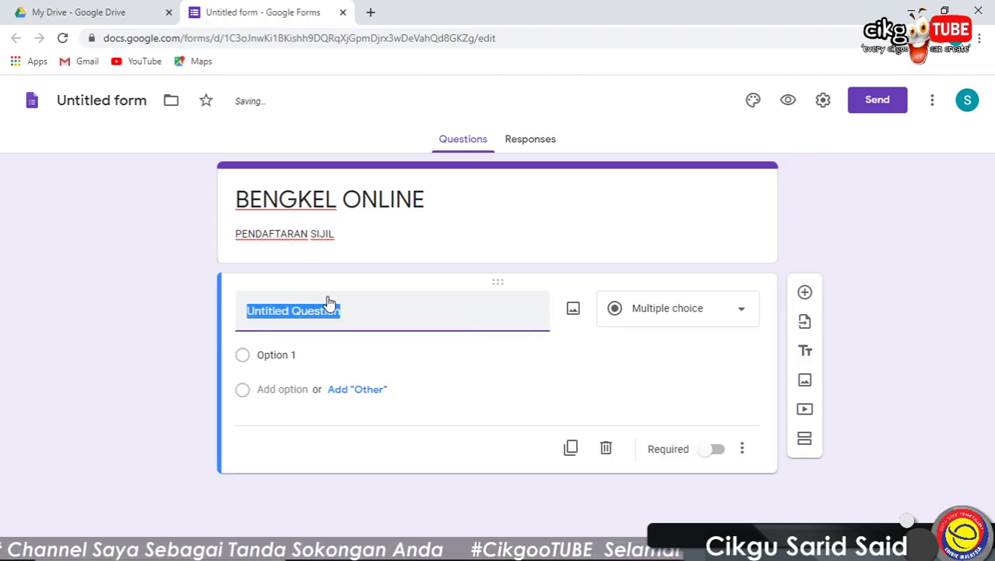
text(NAMA P)
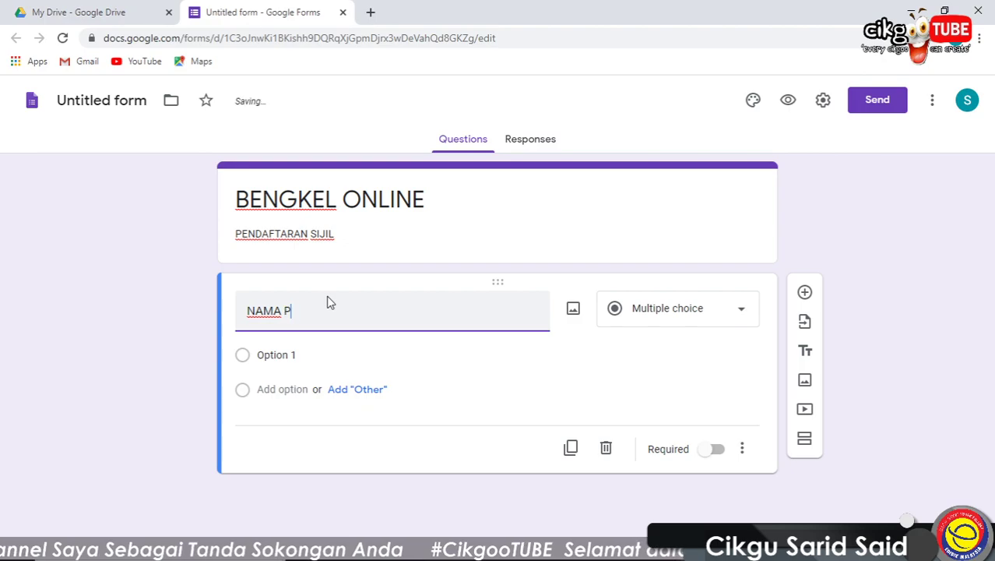
text(ESERTA)
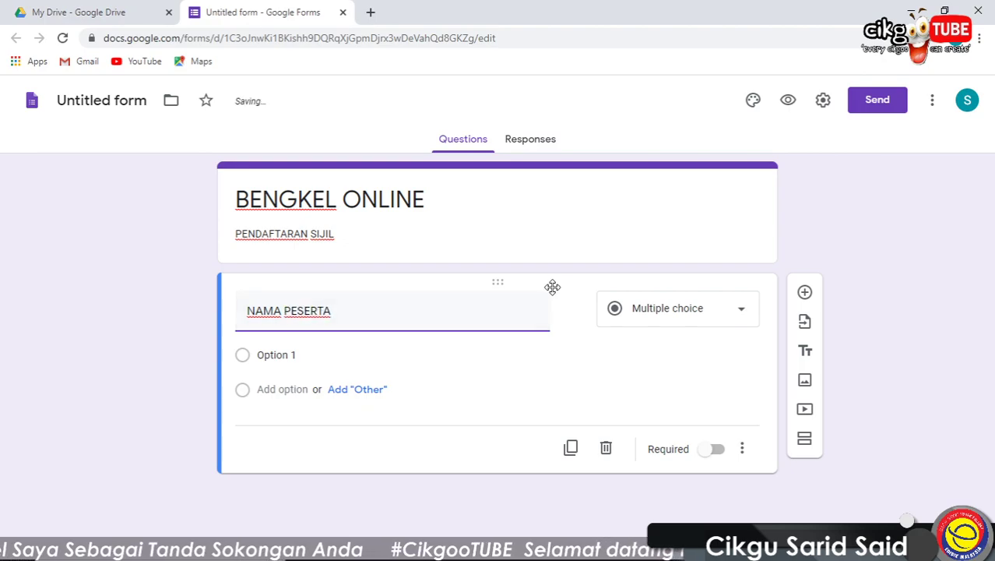
click(701, 322)
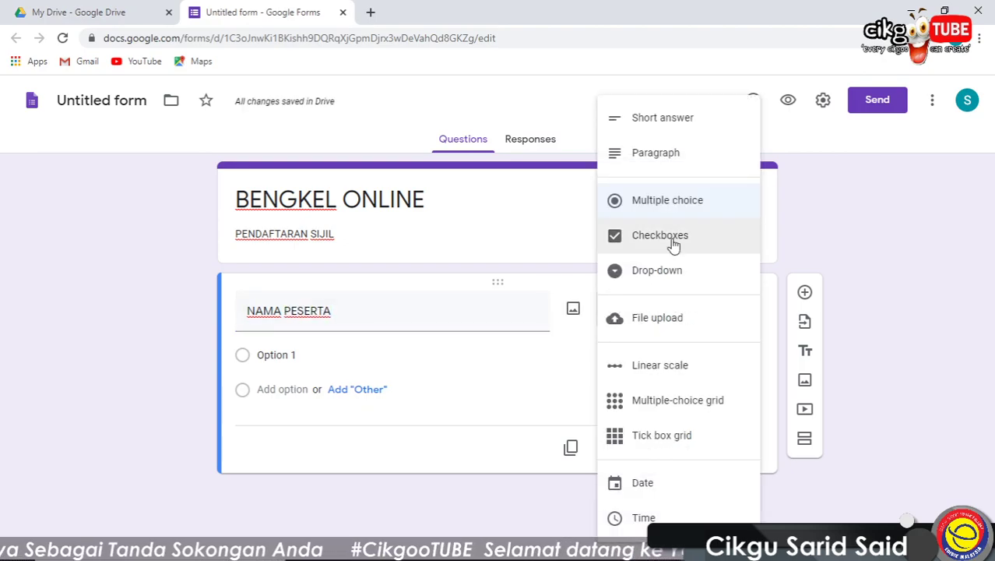
click(675, 124)
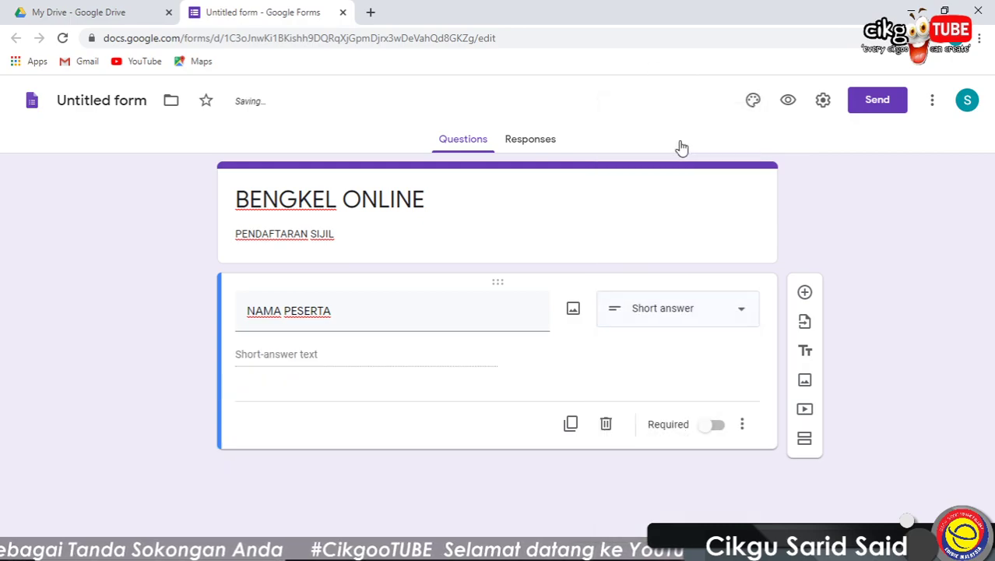
triple_click(427, 207)
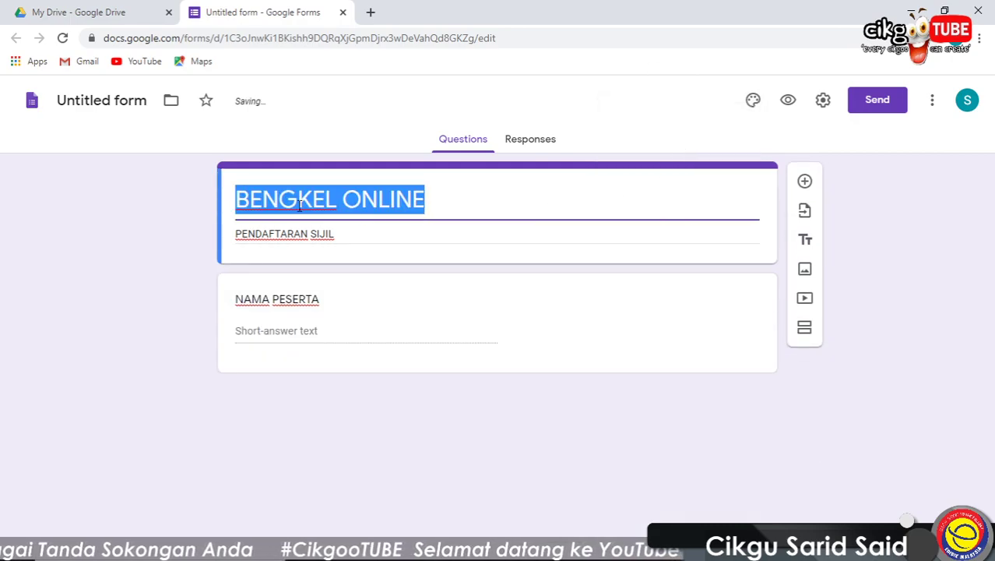
click(117, 101)
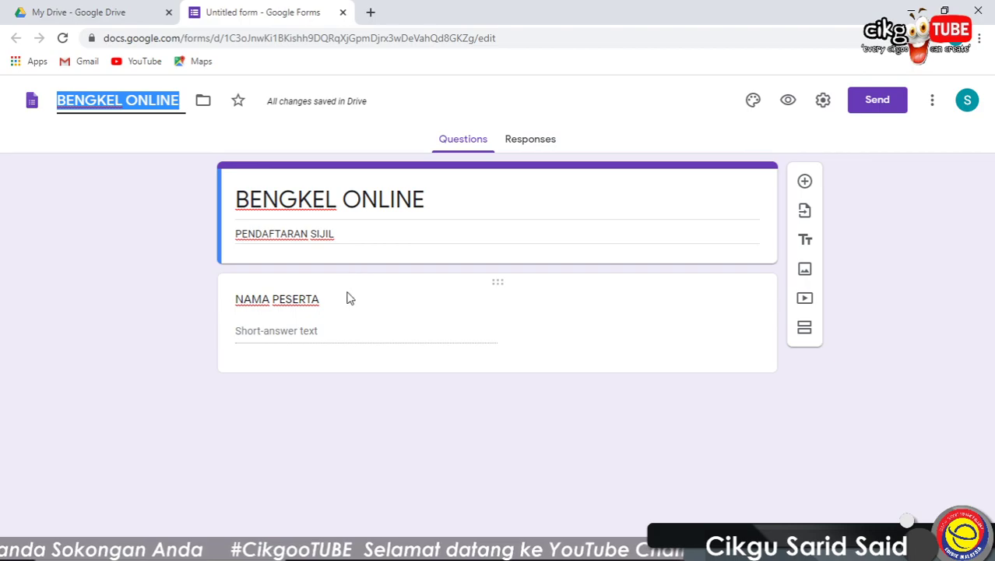
click(336, 328)
click(713, 427)
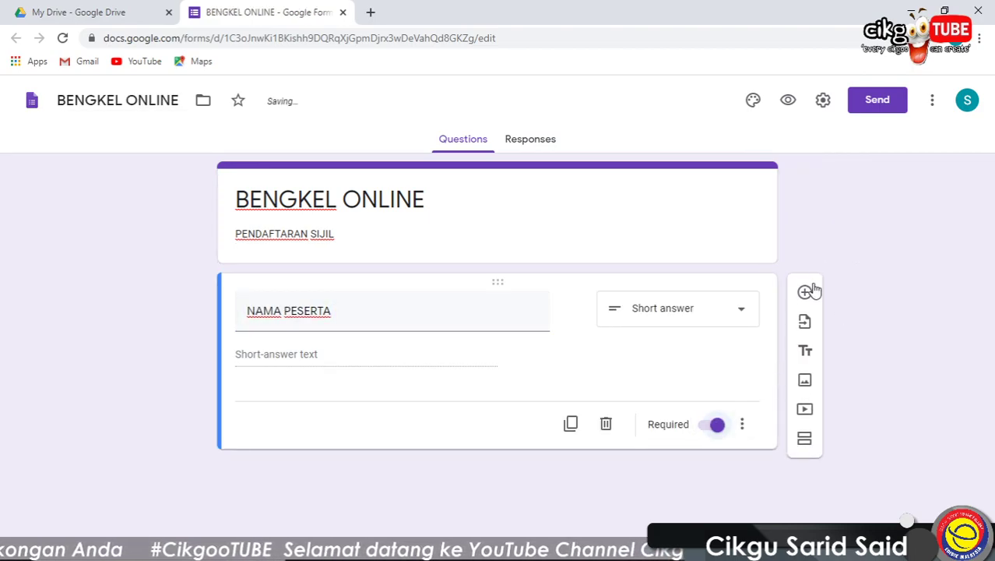
Step: Duplicate NAMA PESERTA, retitle the copy 'NAMA JABATAN/ SEKOLAH', and duplicate that question too
click(573, 428)
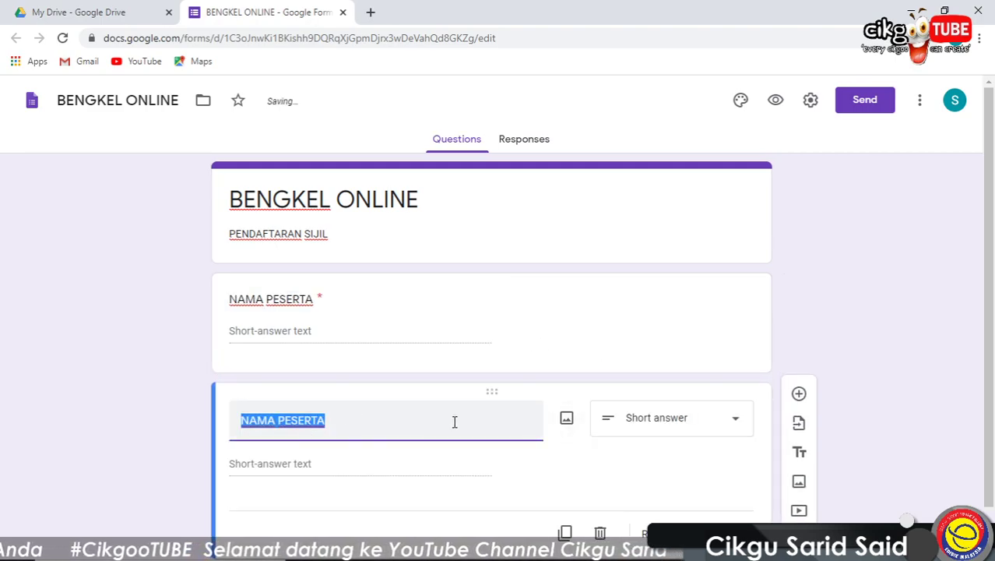
text(NA)
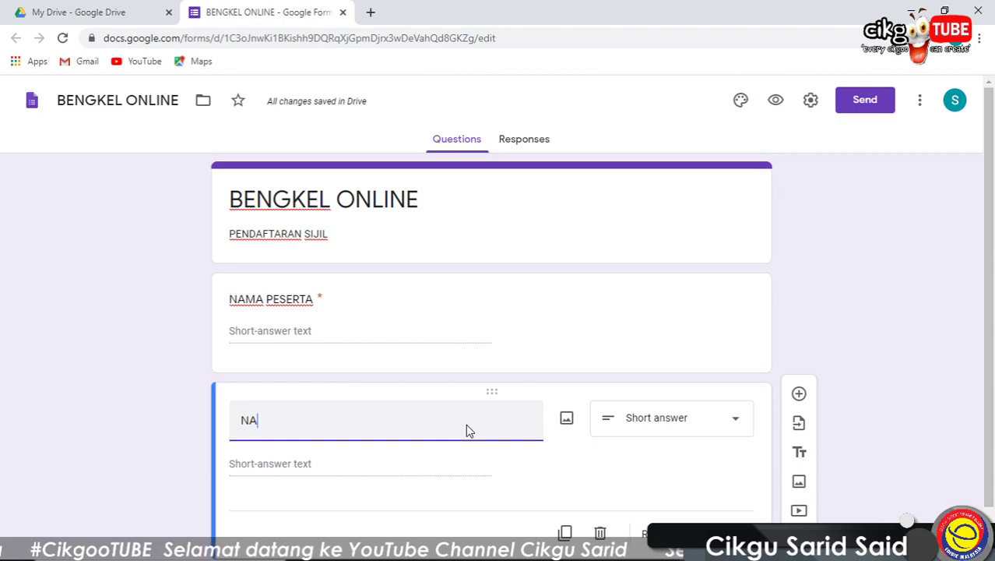
text(MA JABATA)
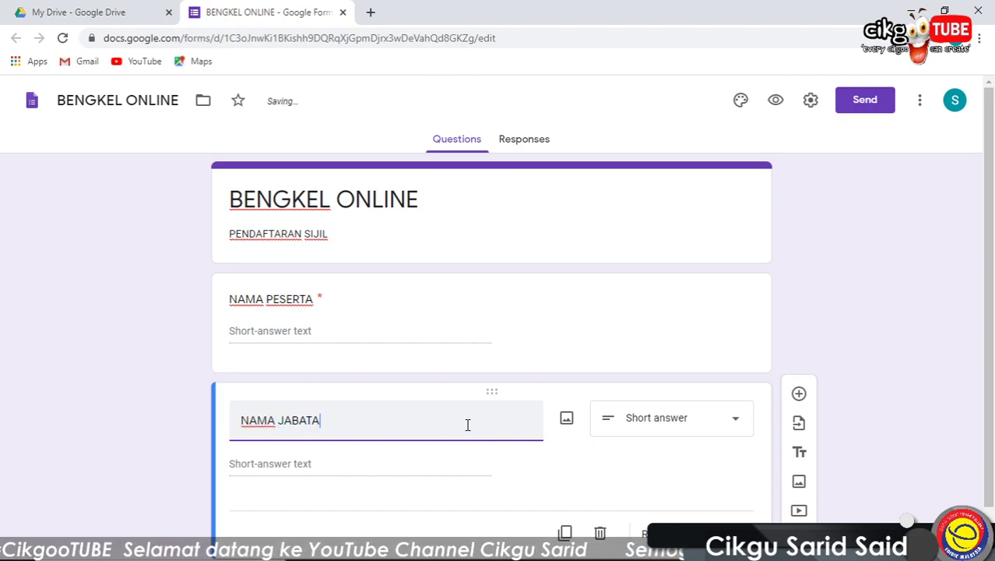
text(N/)
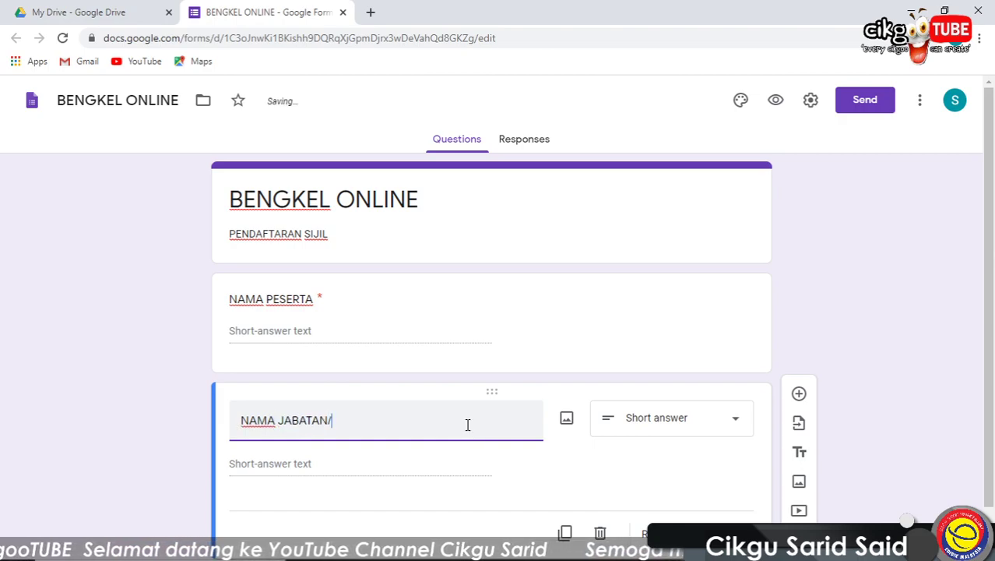
text( SEKOLAH)
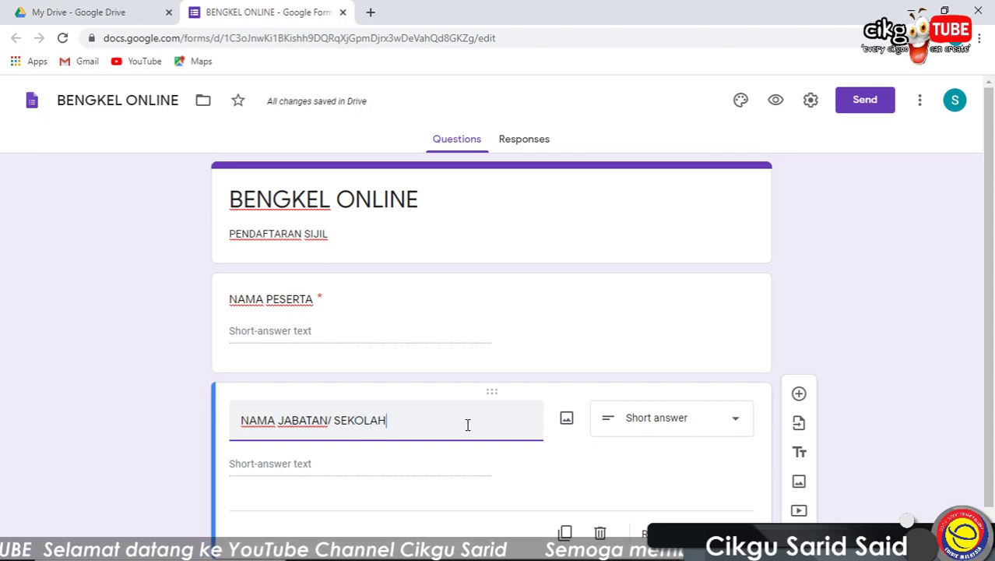
scroll(816, 363, down, 1)
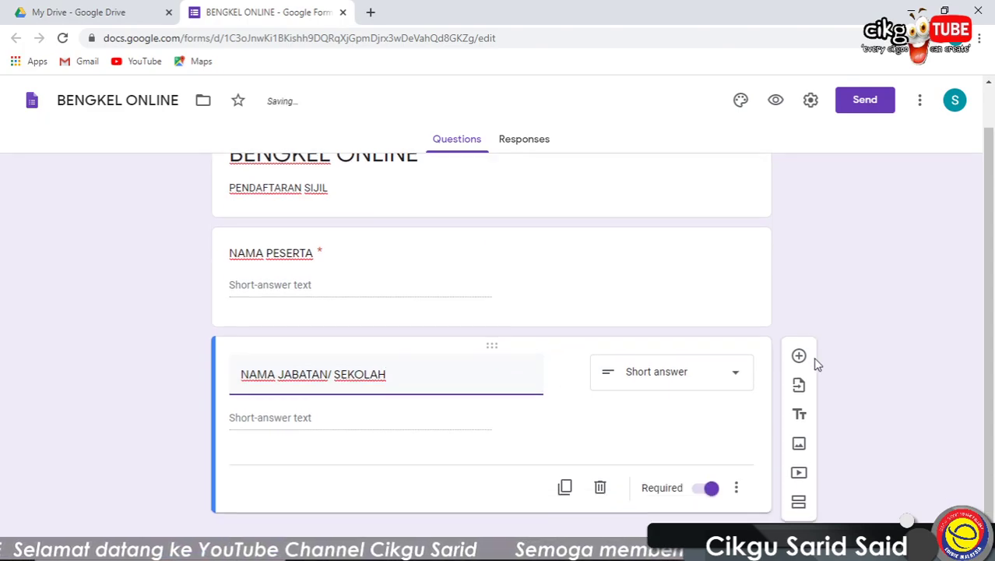
click(564, 488)
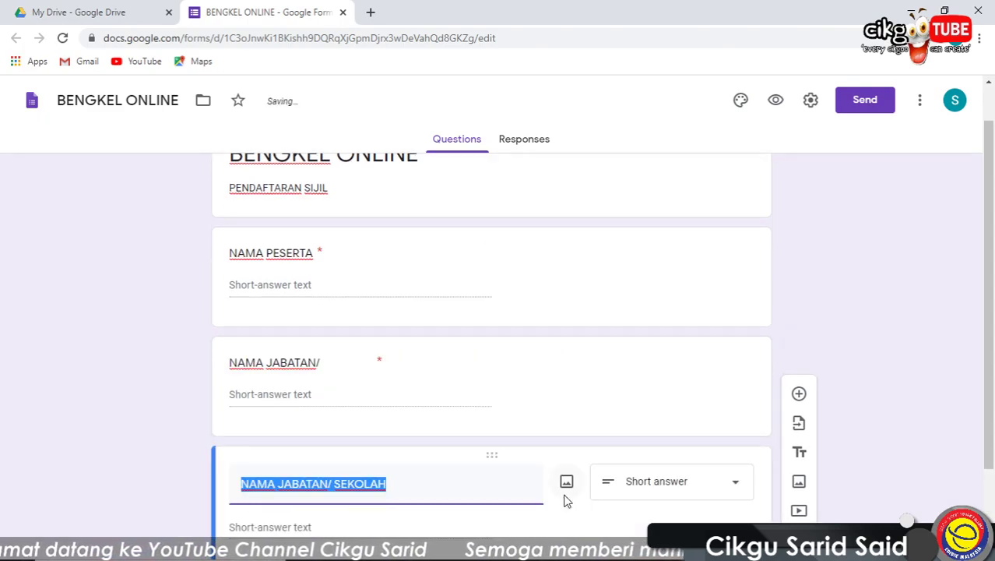
scroll(308, 405, up, 1)
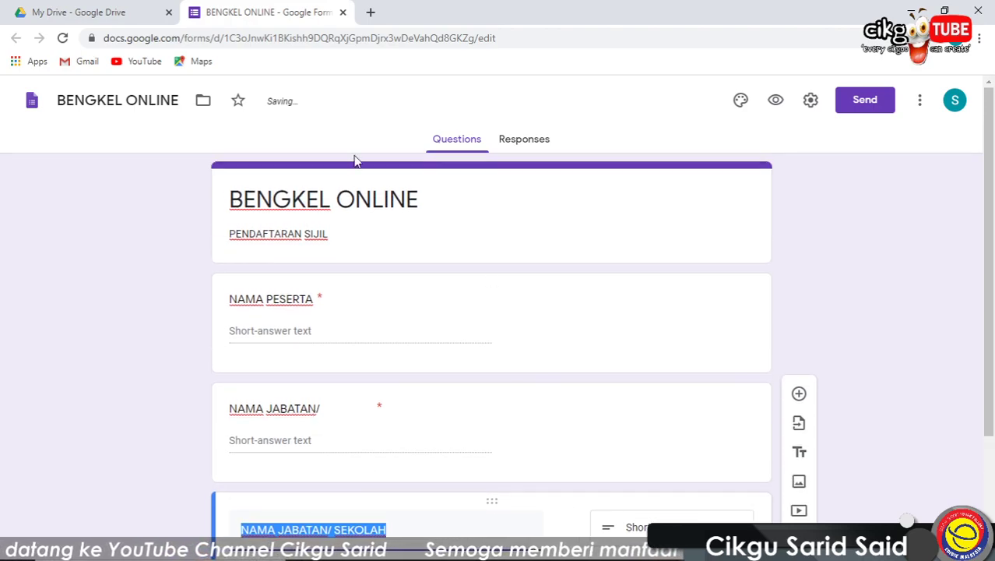
scroll(791, 348, down, 2)
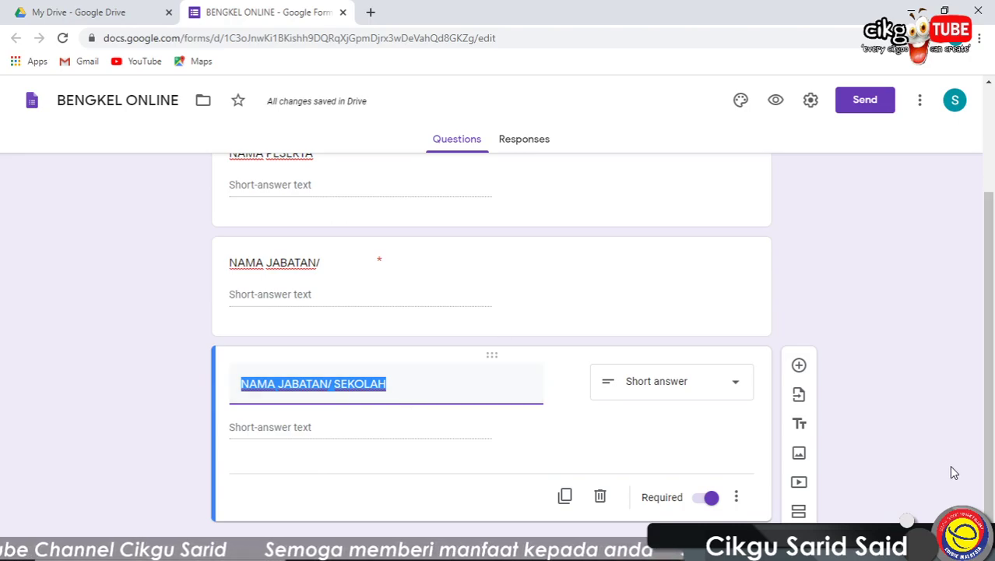
Step: Title the copied question EMAIL, then accept the suggestion to collect respondents' email addresses
text(EMA)
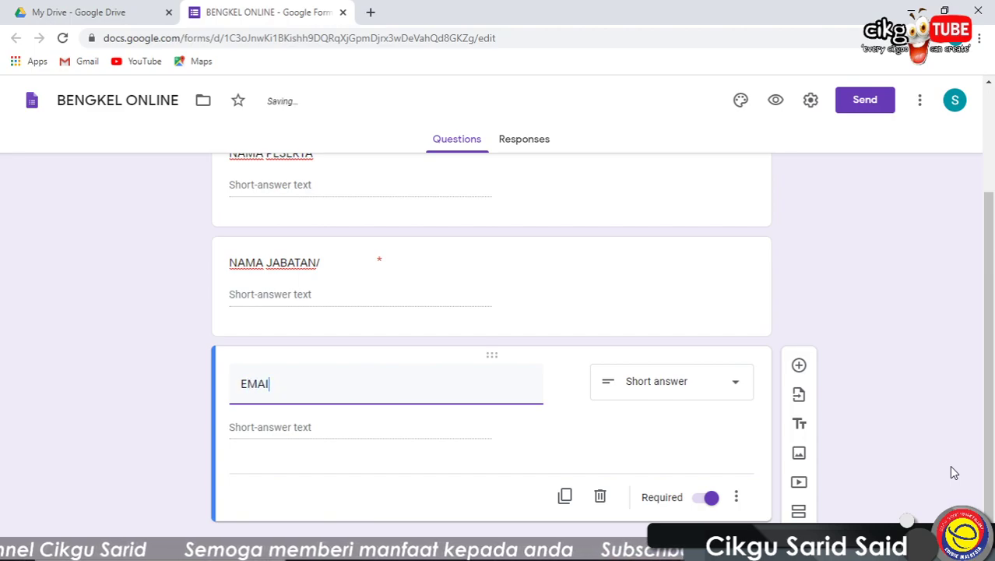
text(I)
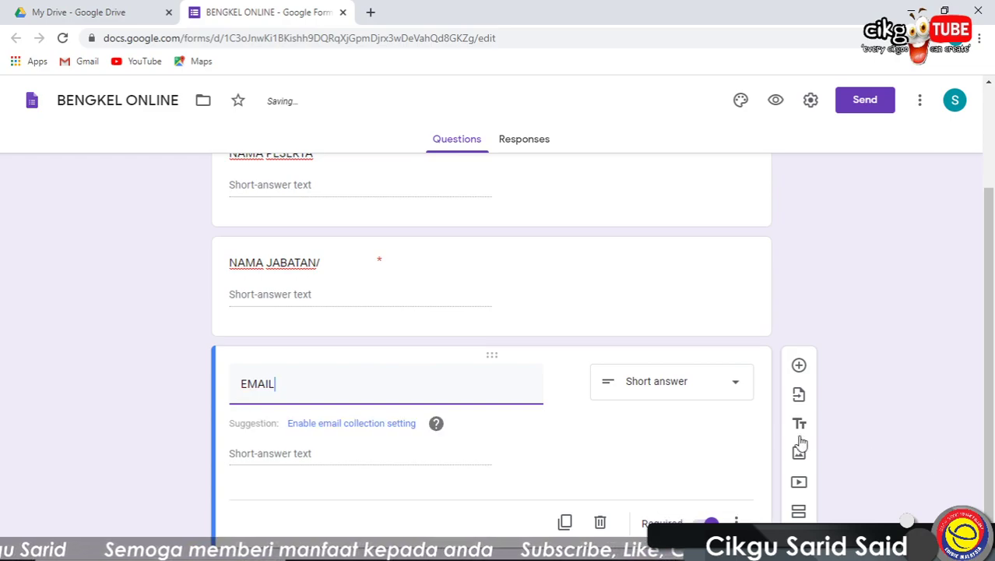
click(339, 428)
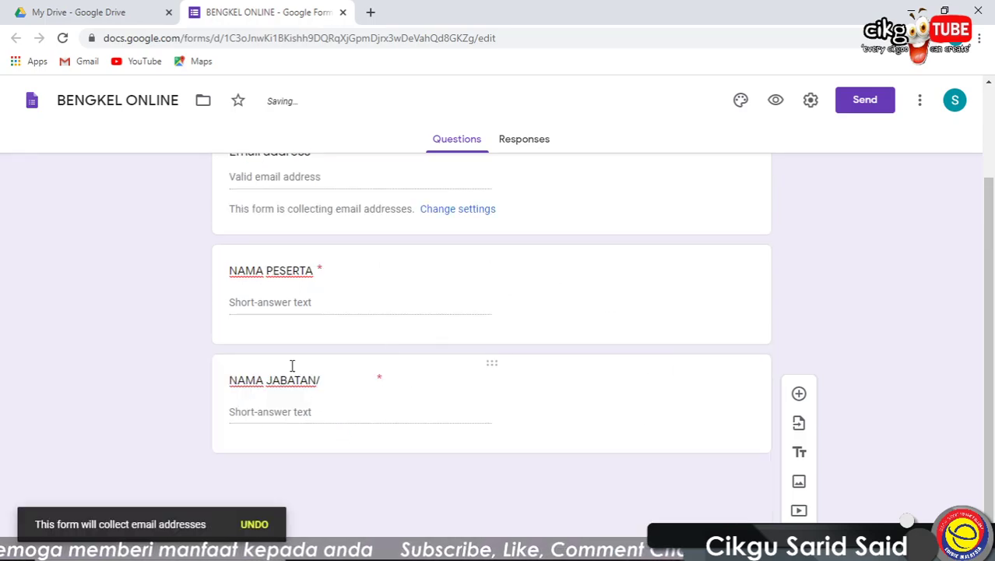
scroll(358, 382, up, 1)
scroll(357, 382, up, 1)
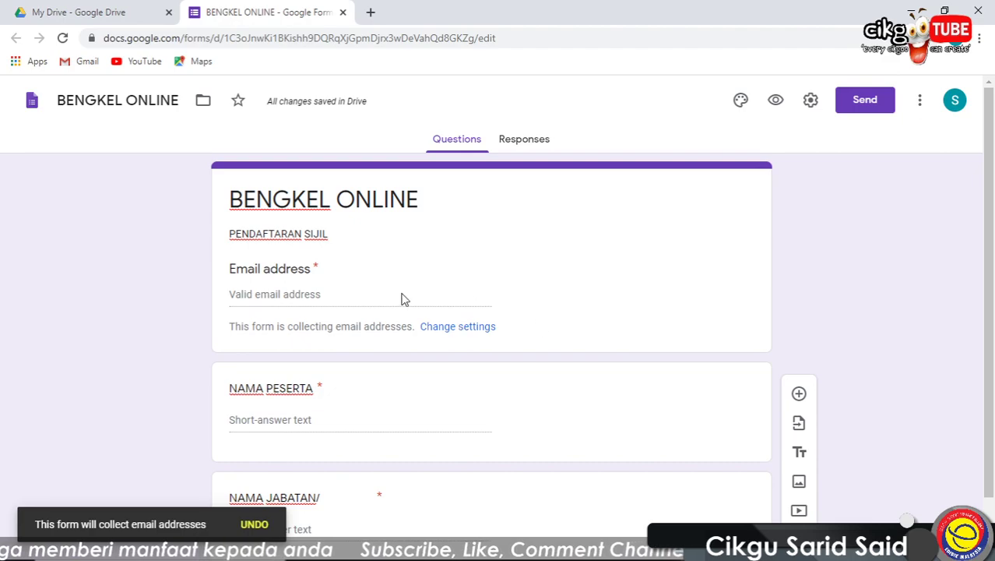
scroll(870, 311, down, 1)
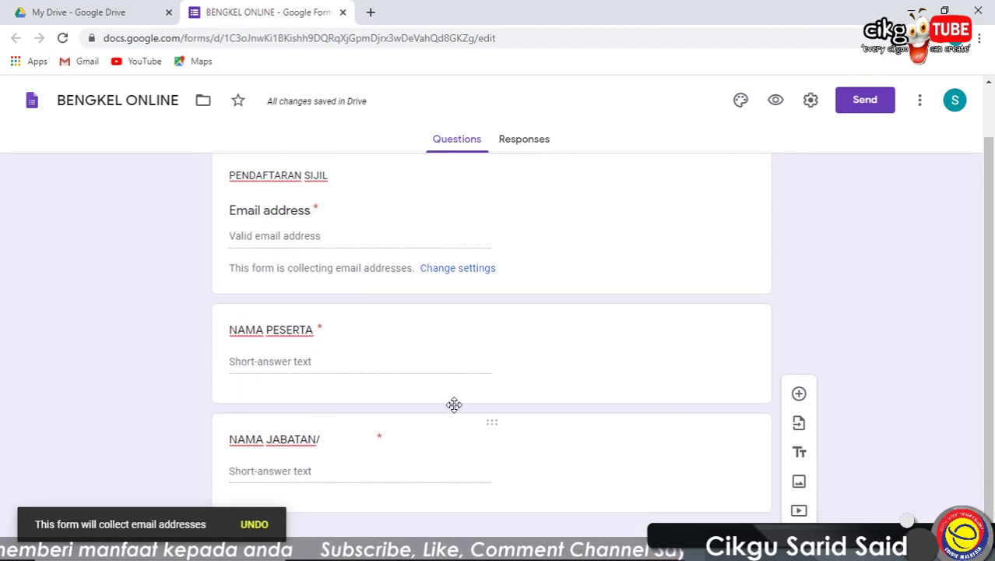
scroll(623, 327, up, 1)
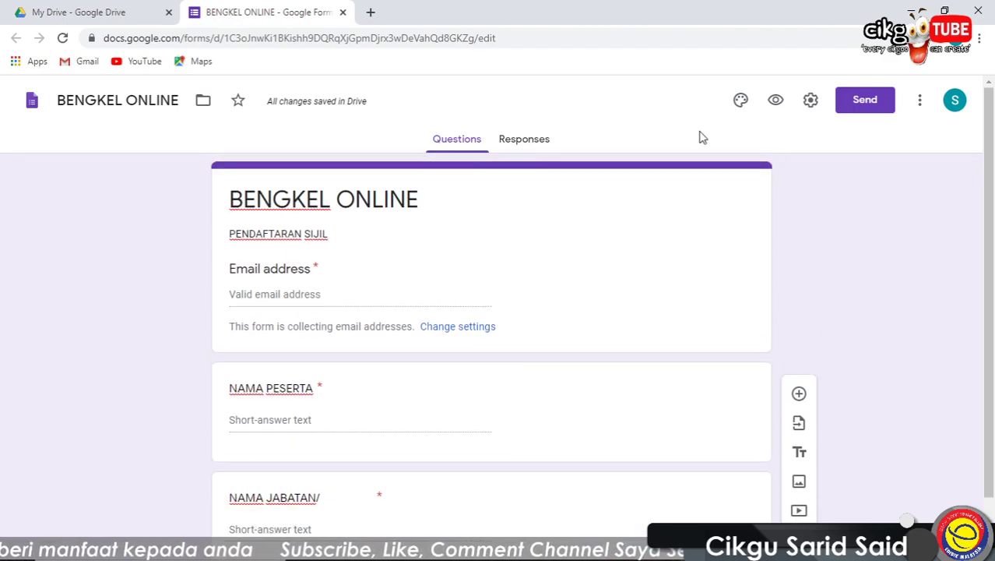
Step: Set the Presentation confirmation message to 'Terima kasih kerana menghadiri kelas Online' and save
click(807, 103)
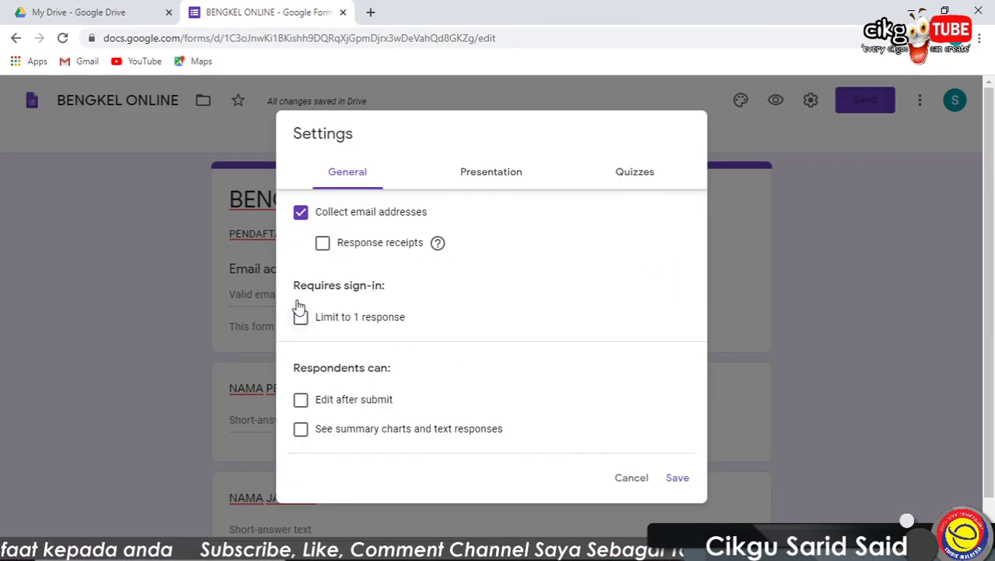
click(510, 179)
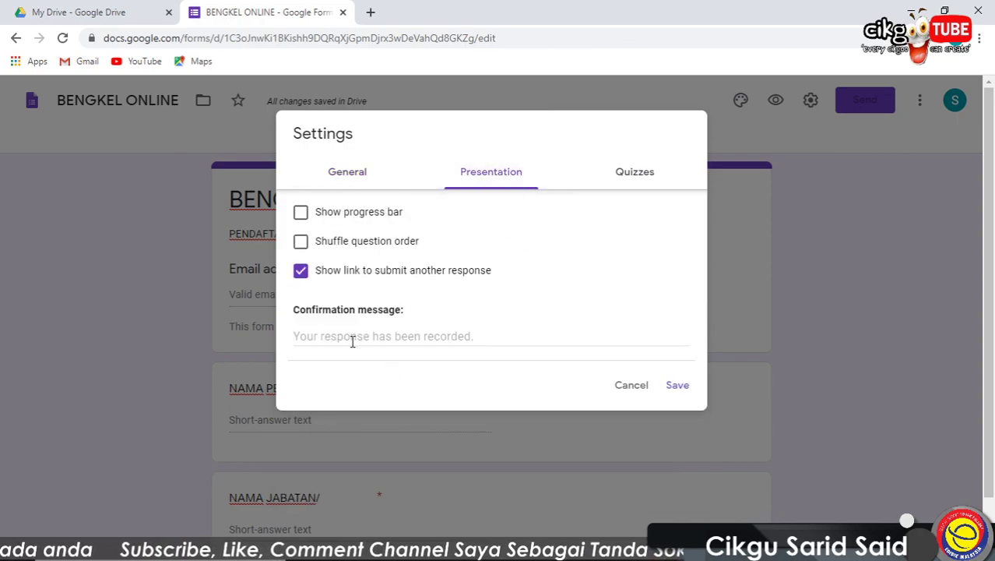
click(351, 338)
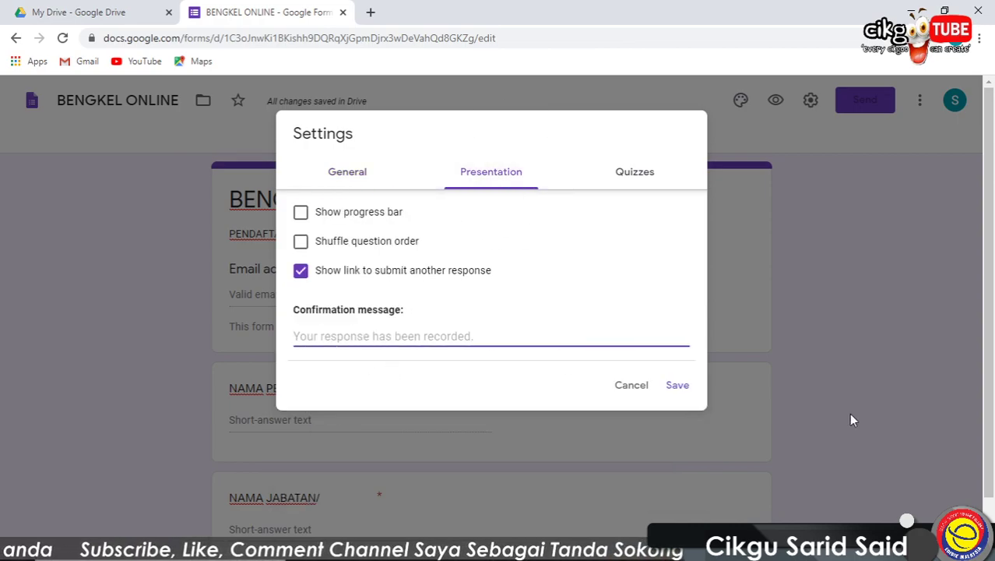
text(Teri)
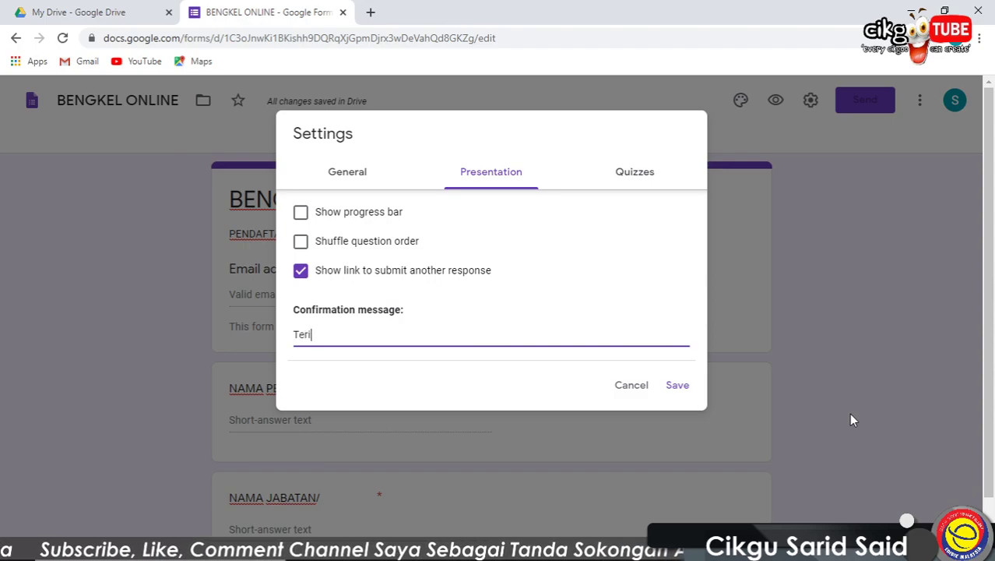
text(ma kasih)
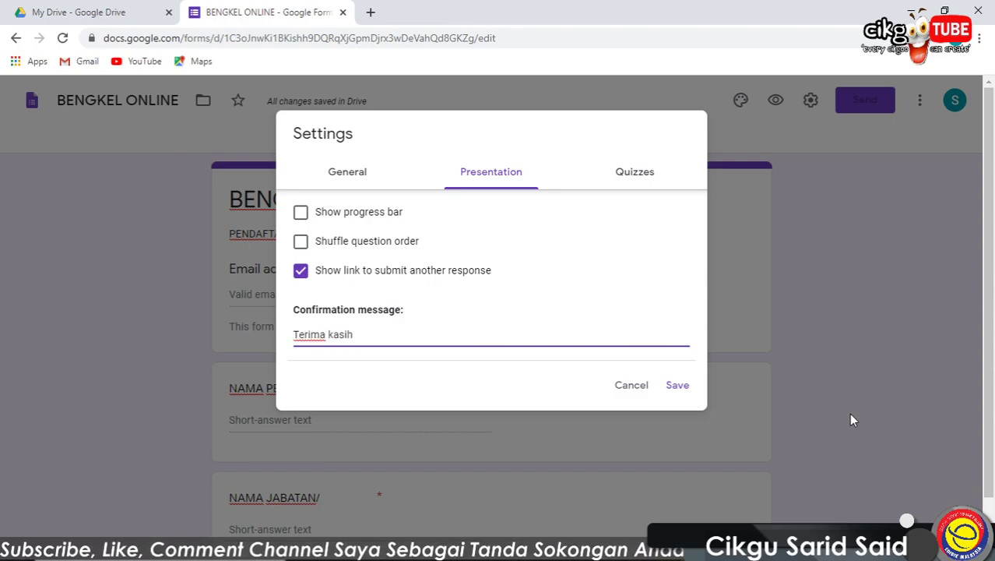
text( kerana )
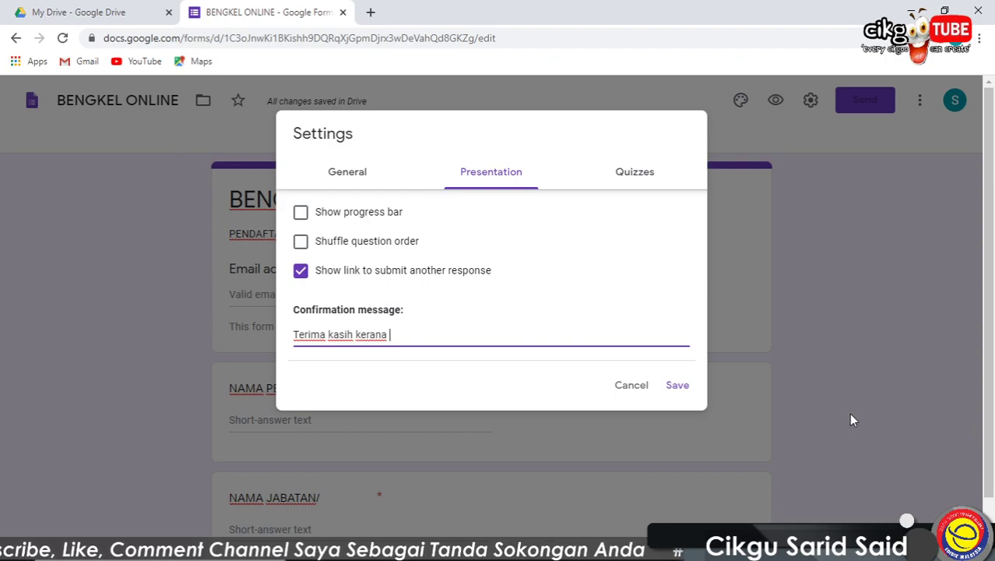
text(menghadiri)
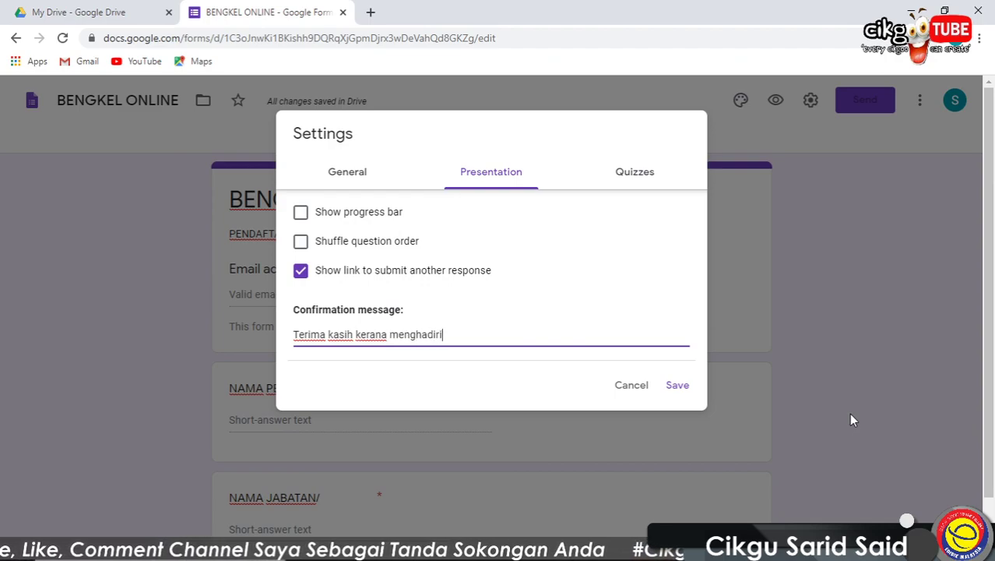
text( kelas Online)
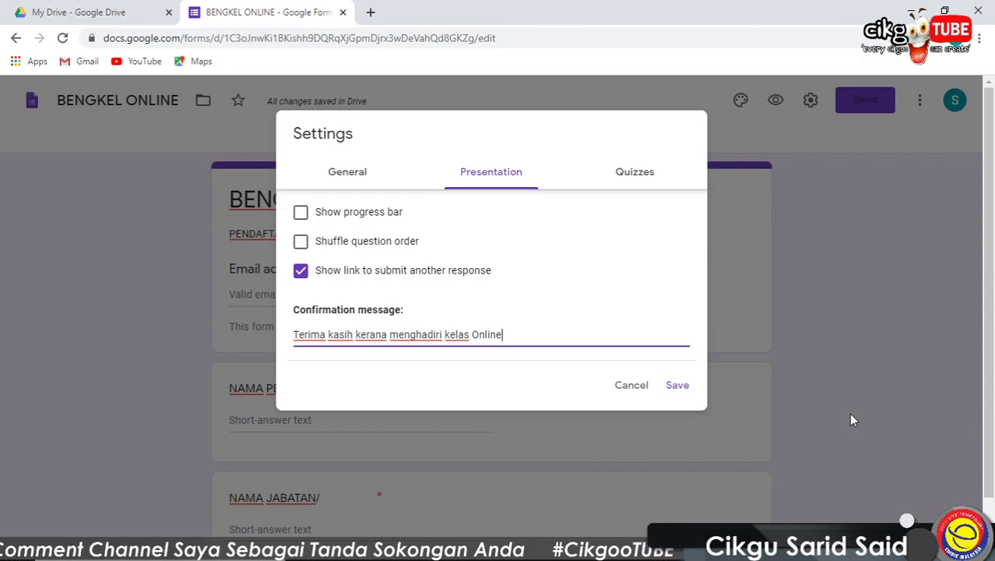
click(677, 387)
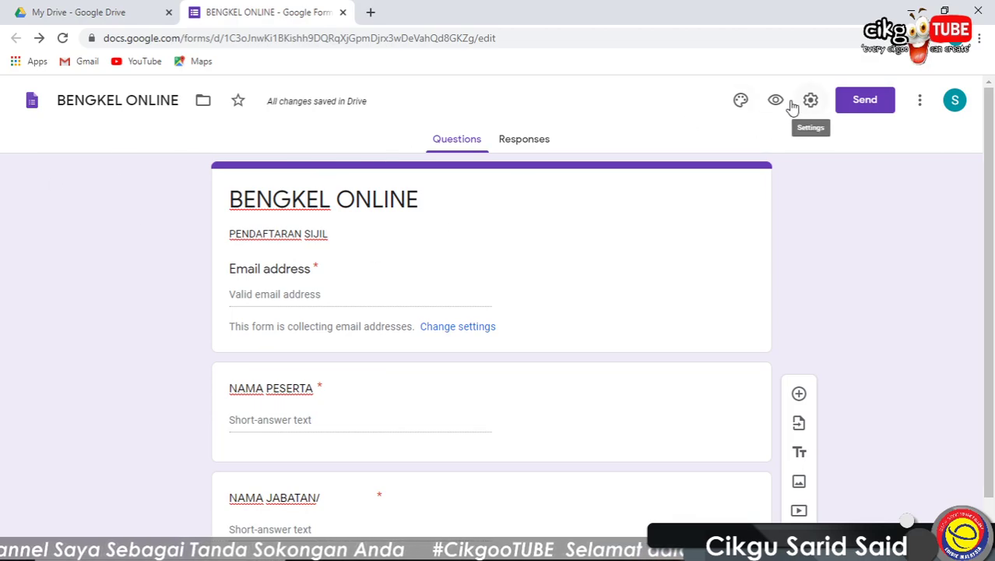
Step: Insert the paint-covered hands image from Work and School as the form's header
click(742, 103)
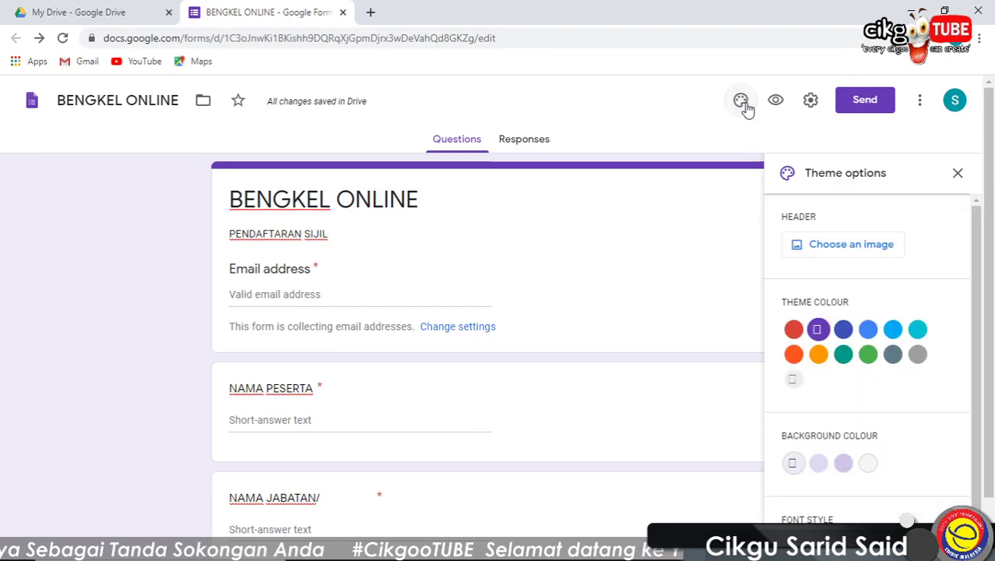
click(852, 249)
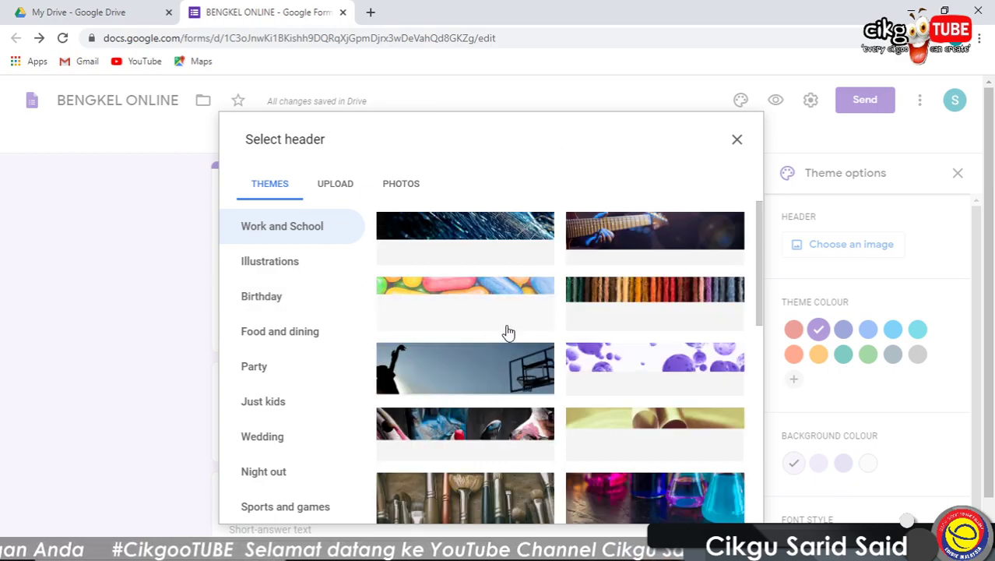
scroll(638, 410, down, 1)
scroll(639, 410, down, 1)
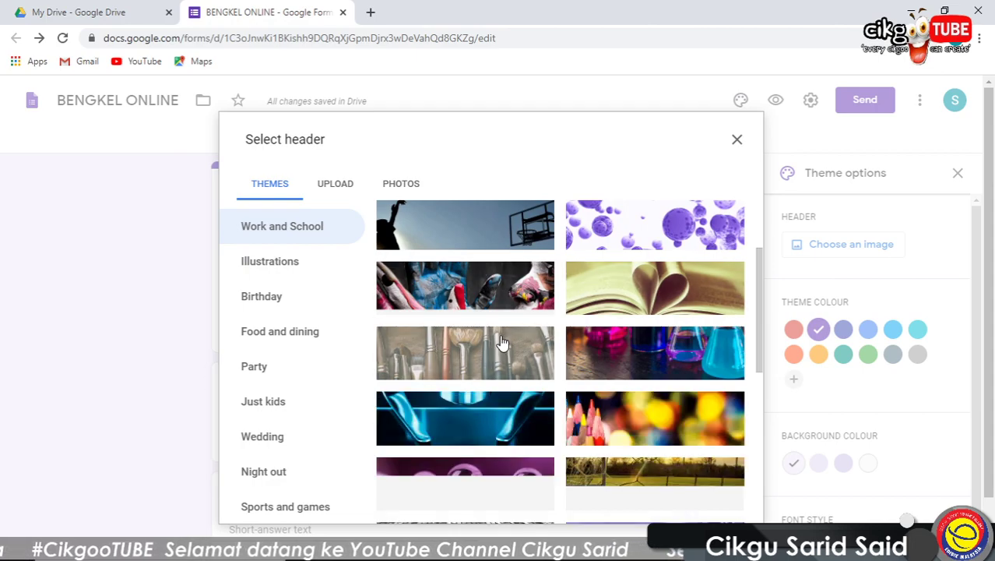
click(507, 301)
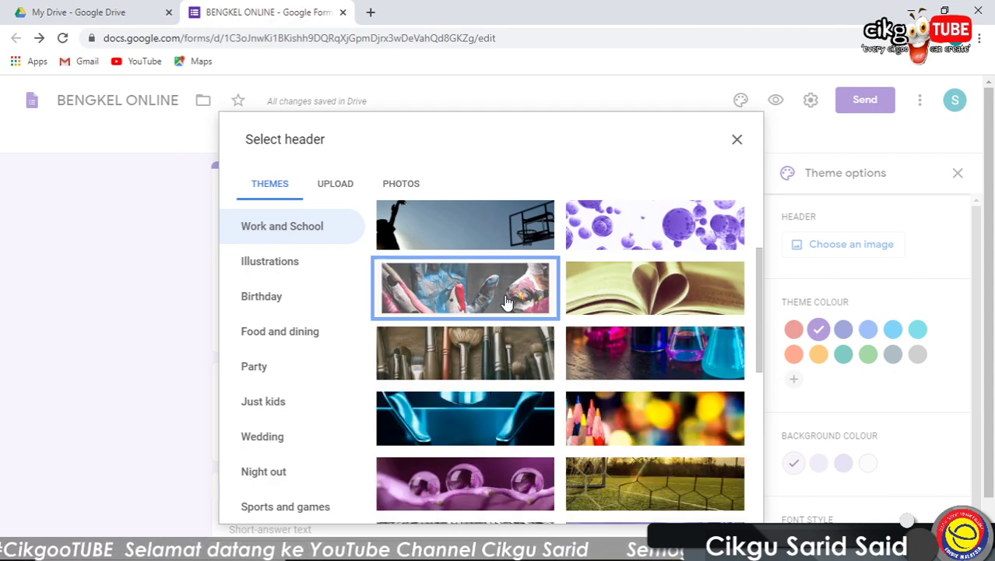
click(506, 301)
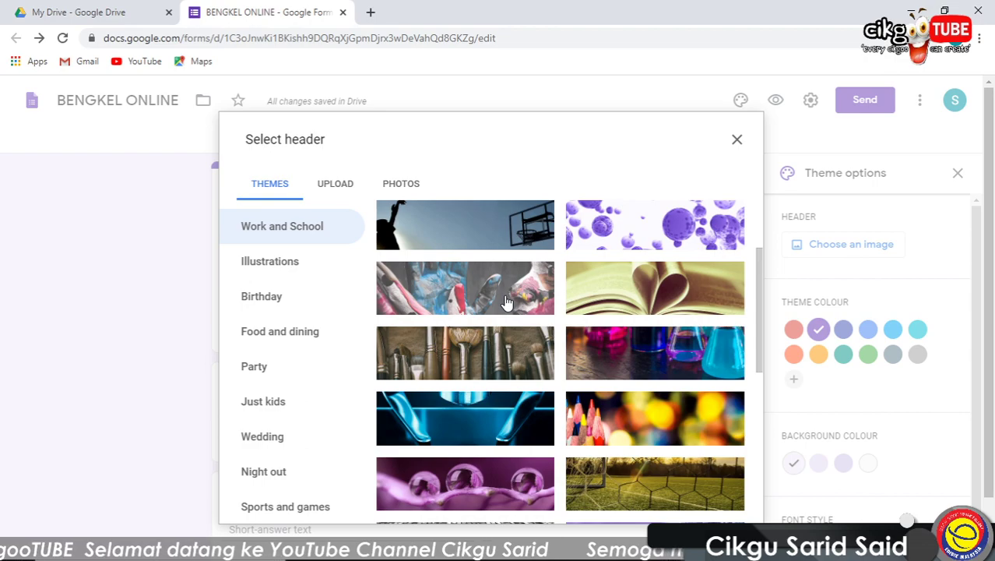
click(506, 288)
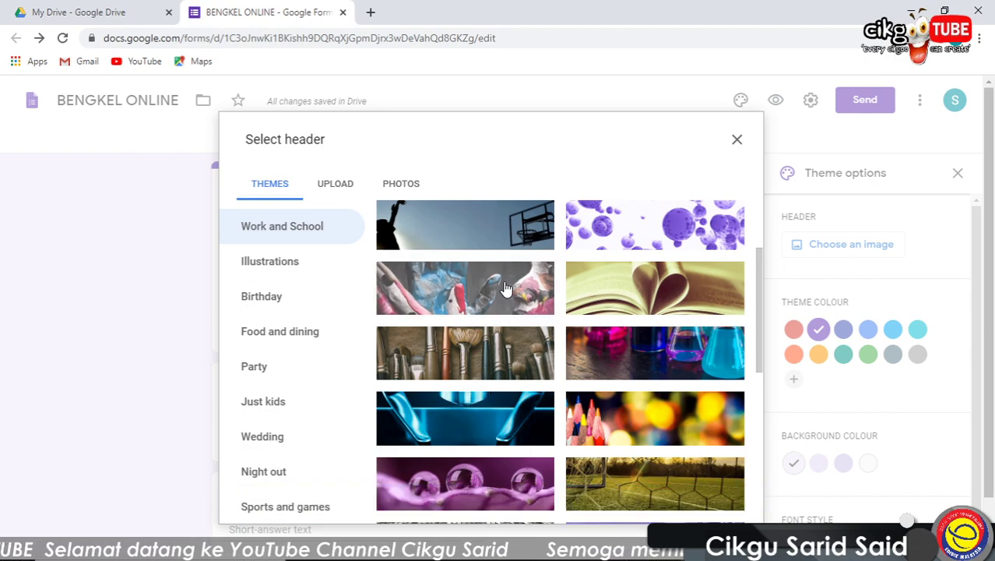
double_click(506, 286)
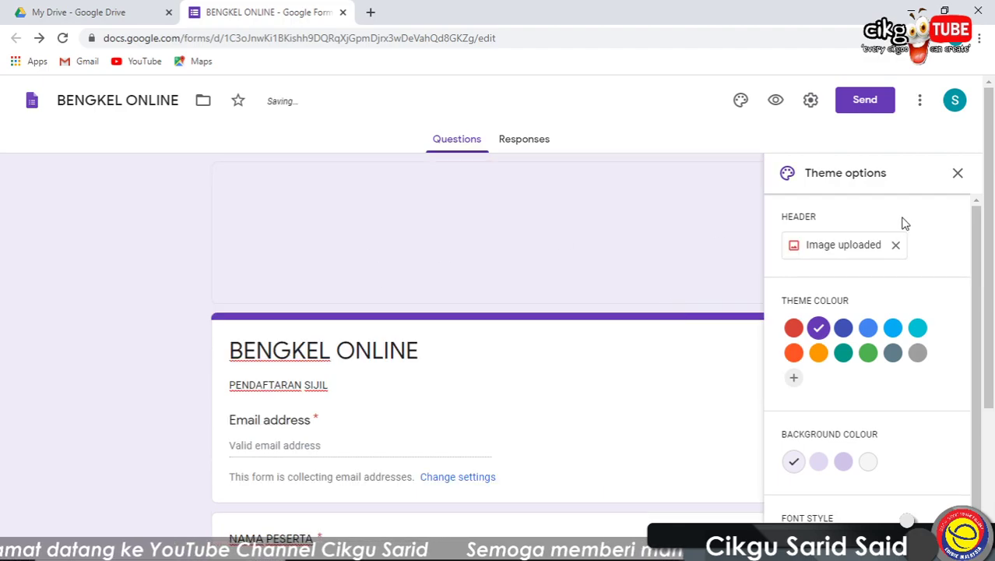
click(958, 175)
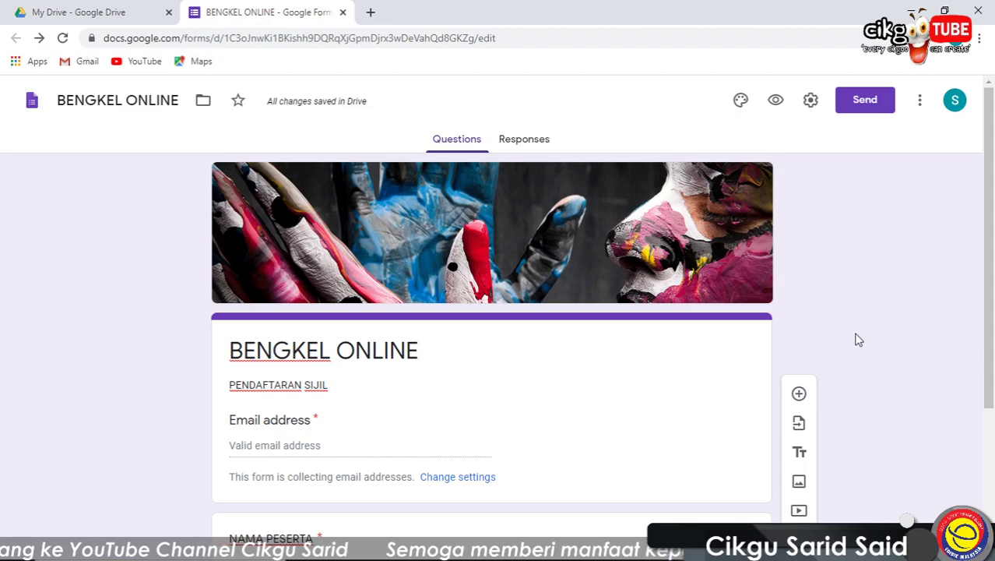
scroll(853, 362, down, 3)
scroll(851, 386, up, 3)
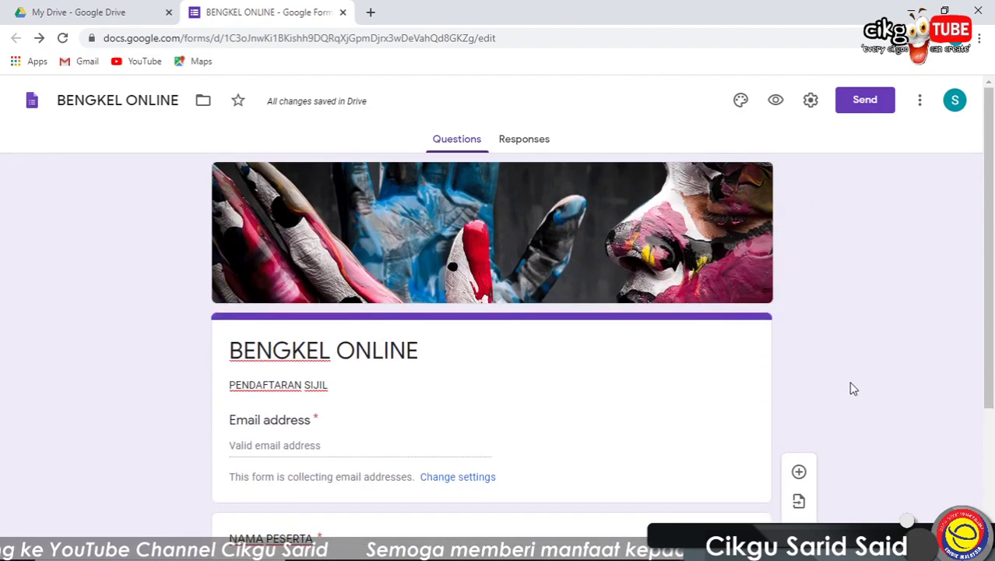
Step: Preview the form in a new tab, checking the header, questions and Submit button
click(783, 109)
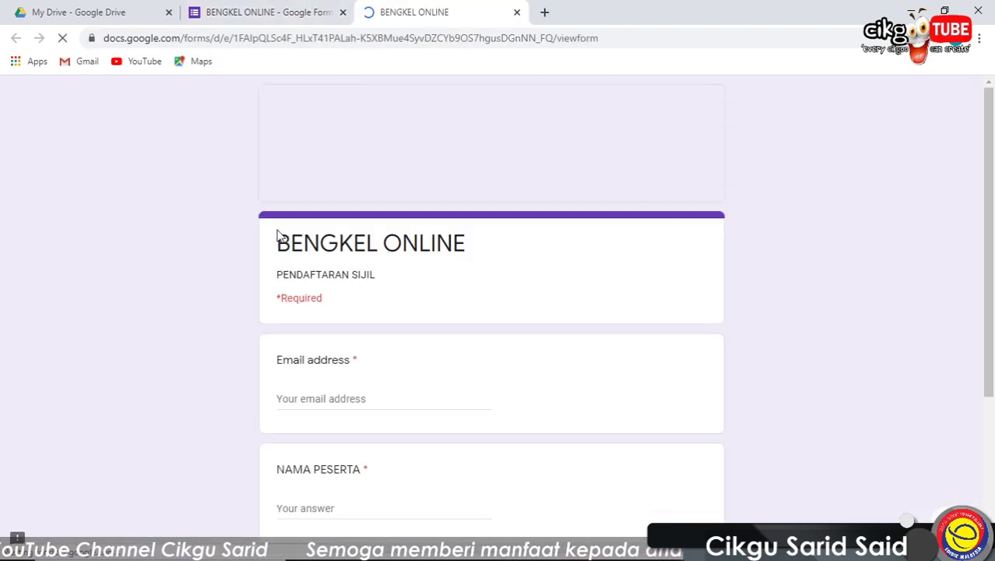
scroll(675, 331, down, 3)
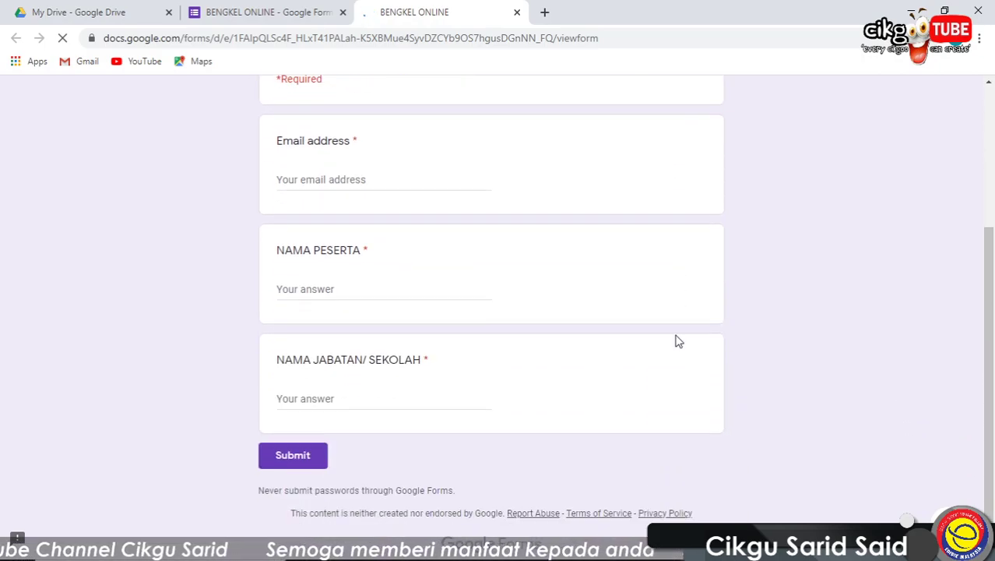
scroll(677, 339, up, 3)
scroll(676, 339, down, 2)
scroll(676, 339, up, 2)
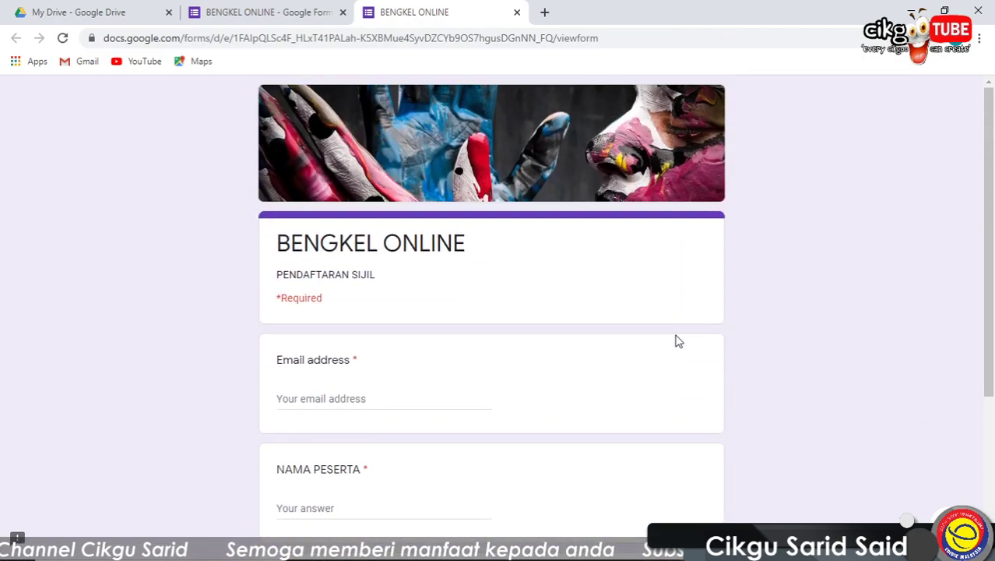